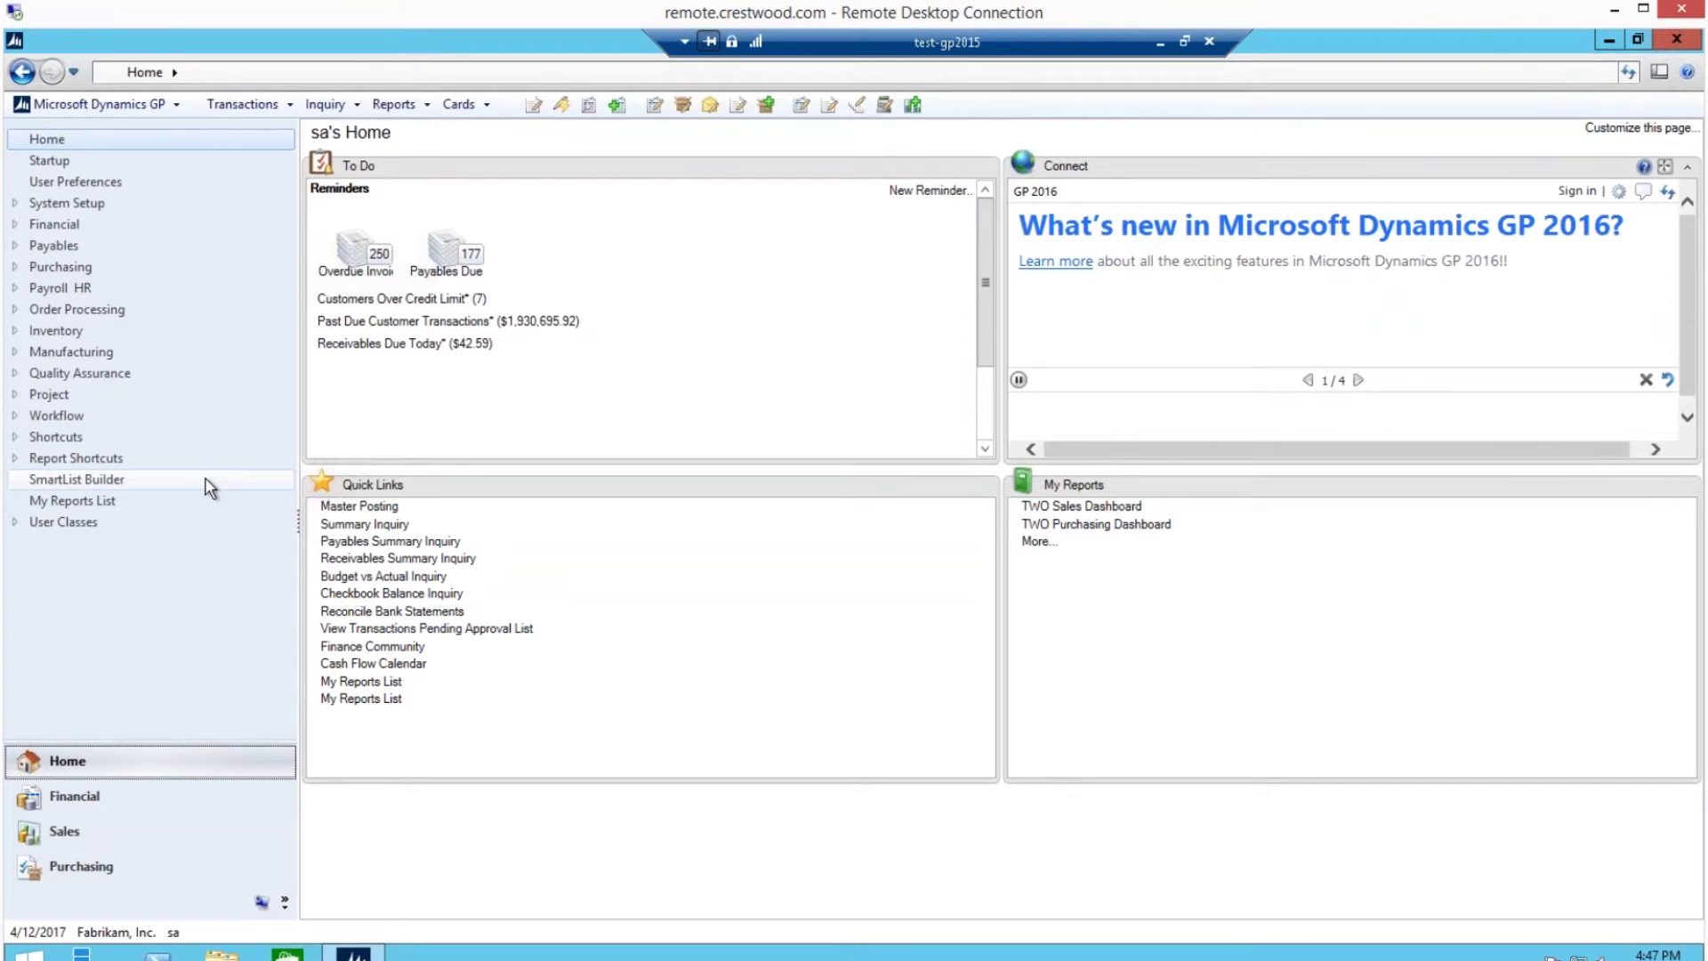
# Filter the Financial Excel Reports for 'dash' and view the second TWO Financial Dashboard in Excel
pyautogui.click(93, 798)
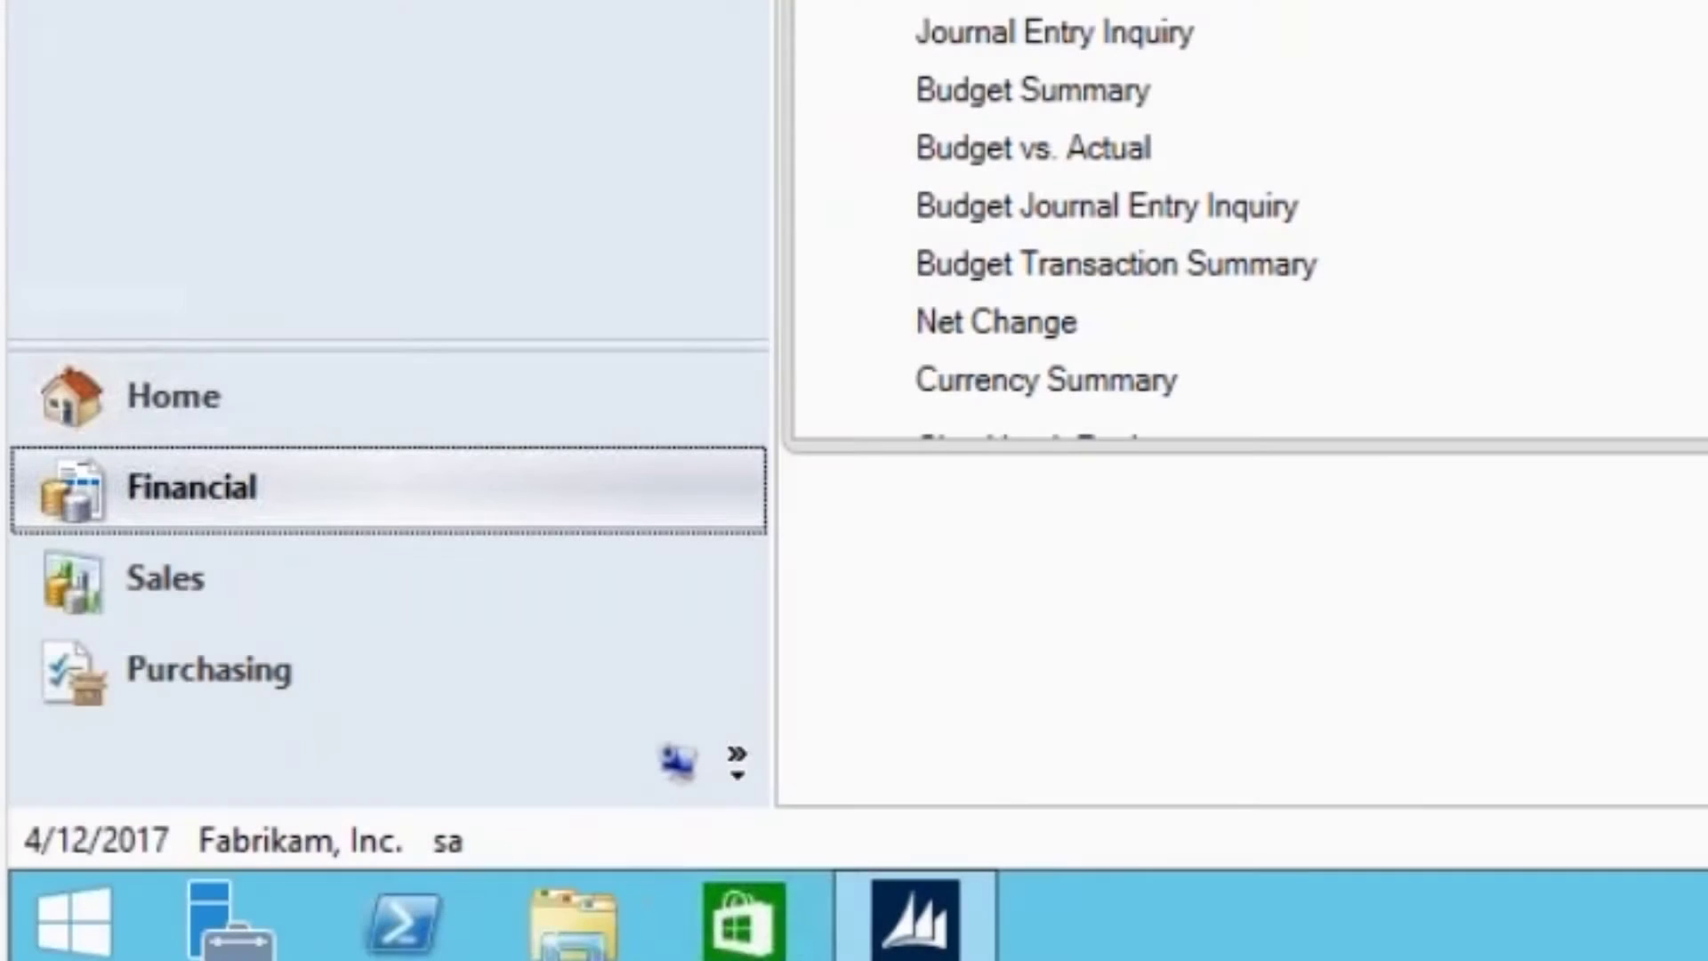
pyautogui.click(63, 288)
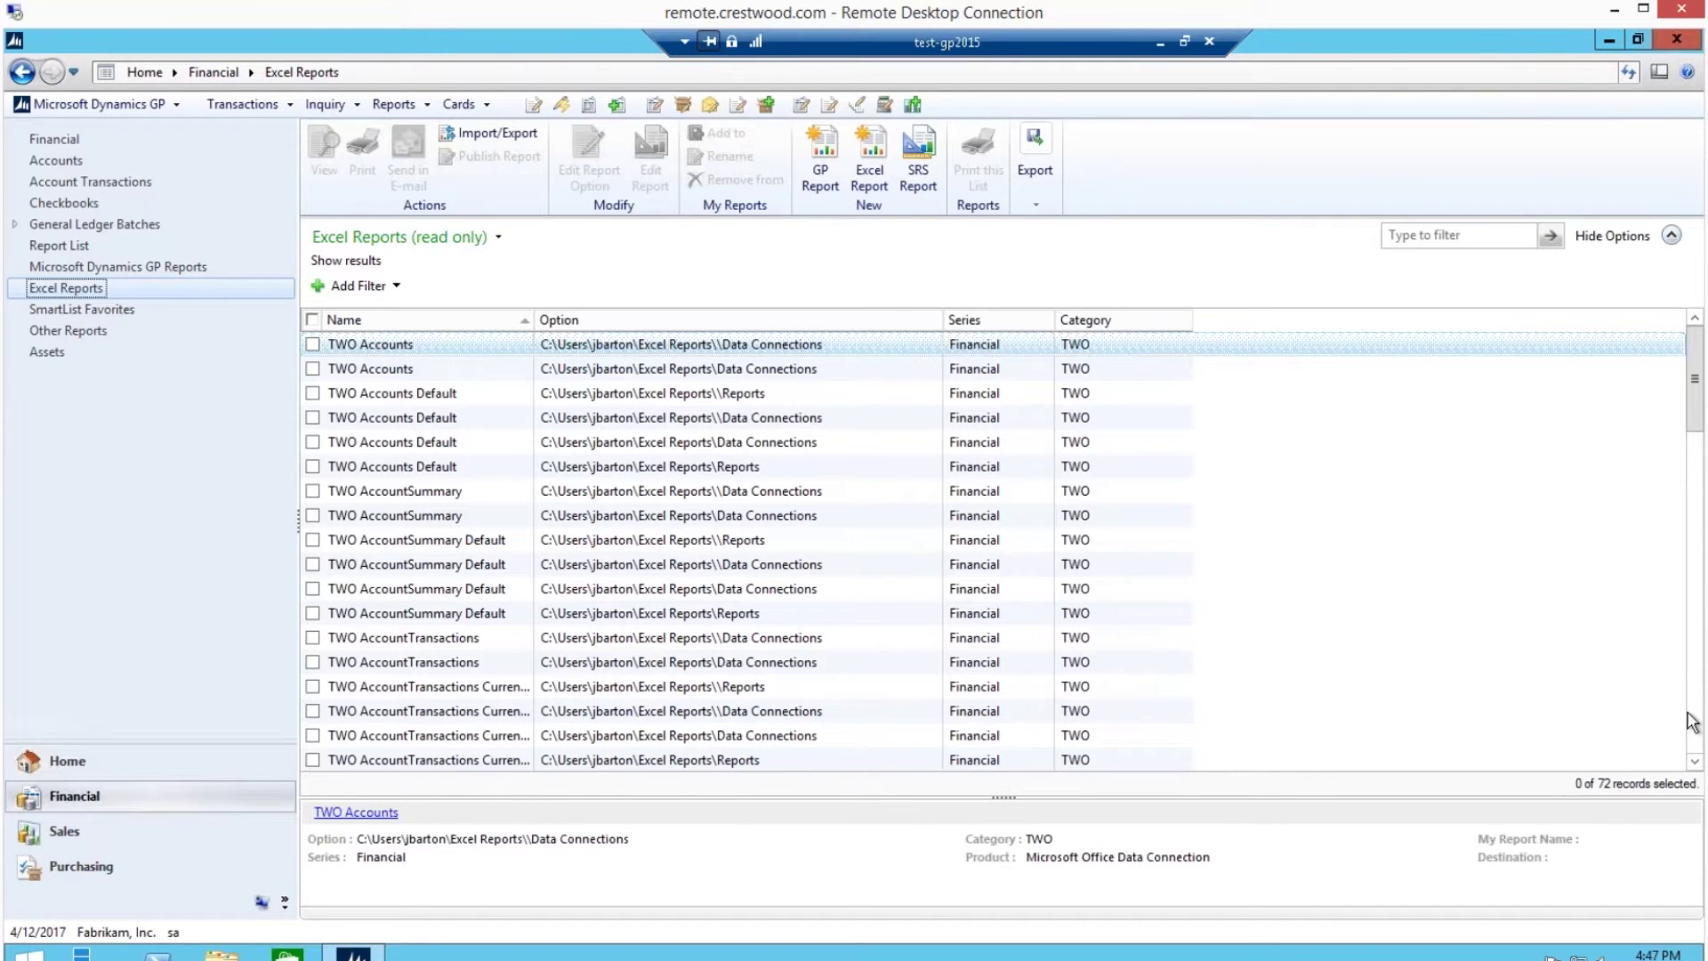
pyautogui.scroll(-10, 1695, 739)
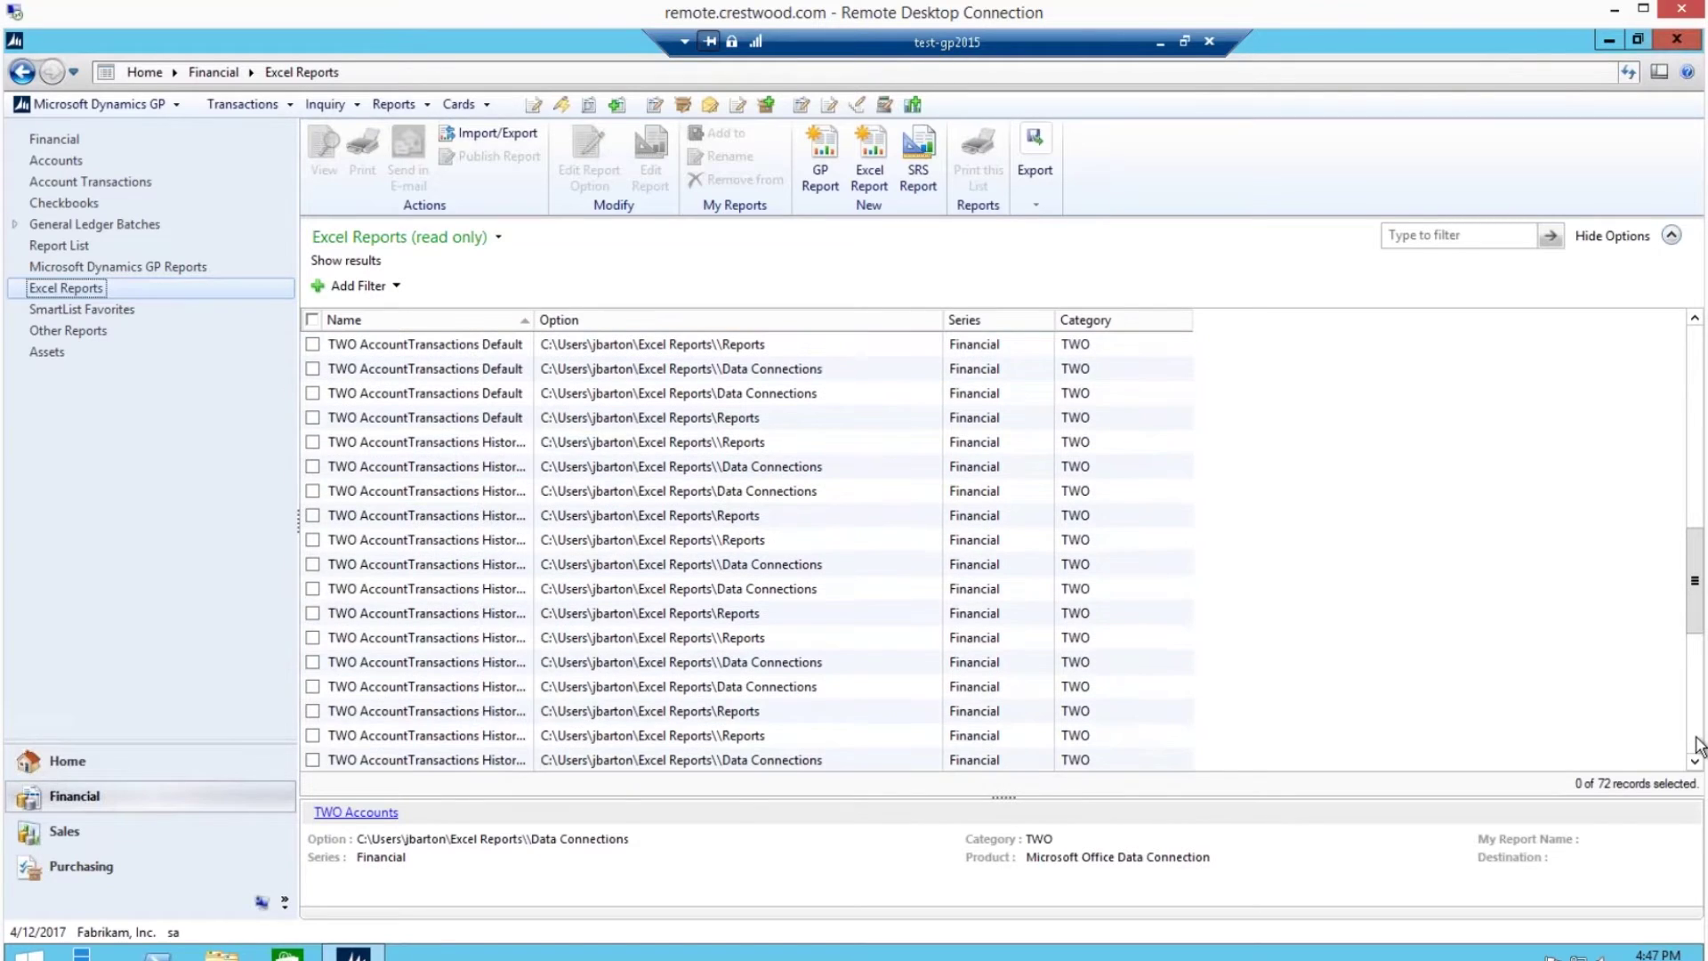
pyautogui.scroll(-5, 1695, 743)
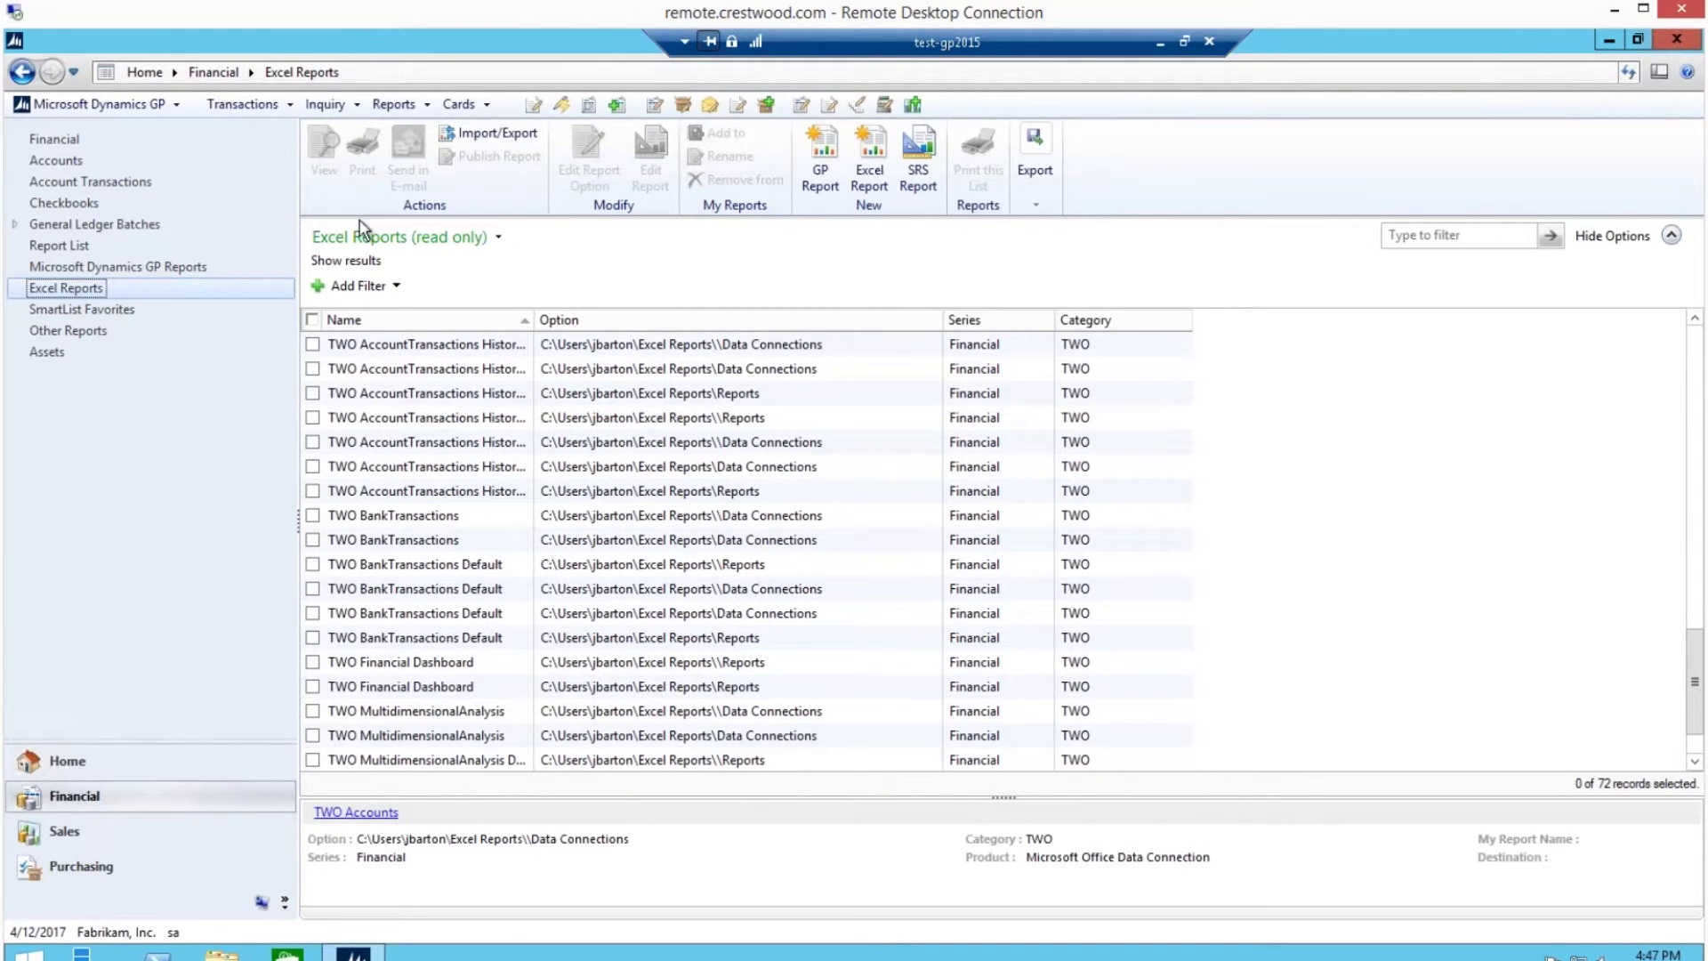
pyautogui.click(1428, 233)
pyautogui.press('Return')
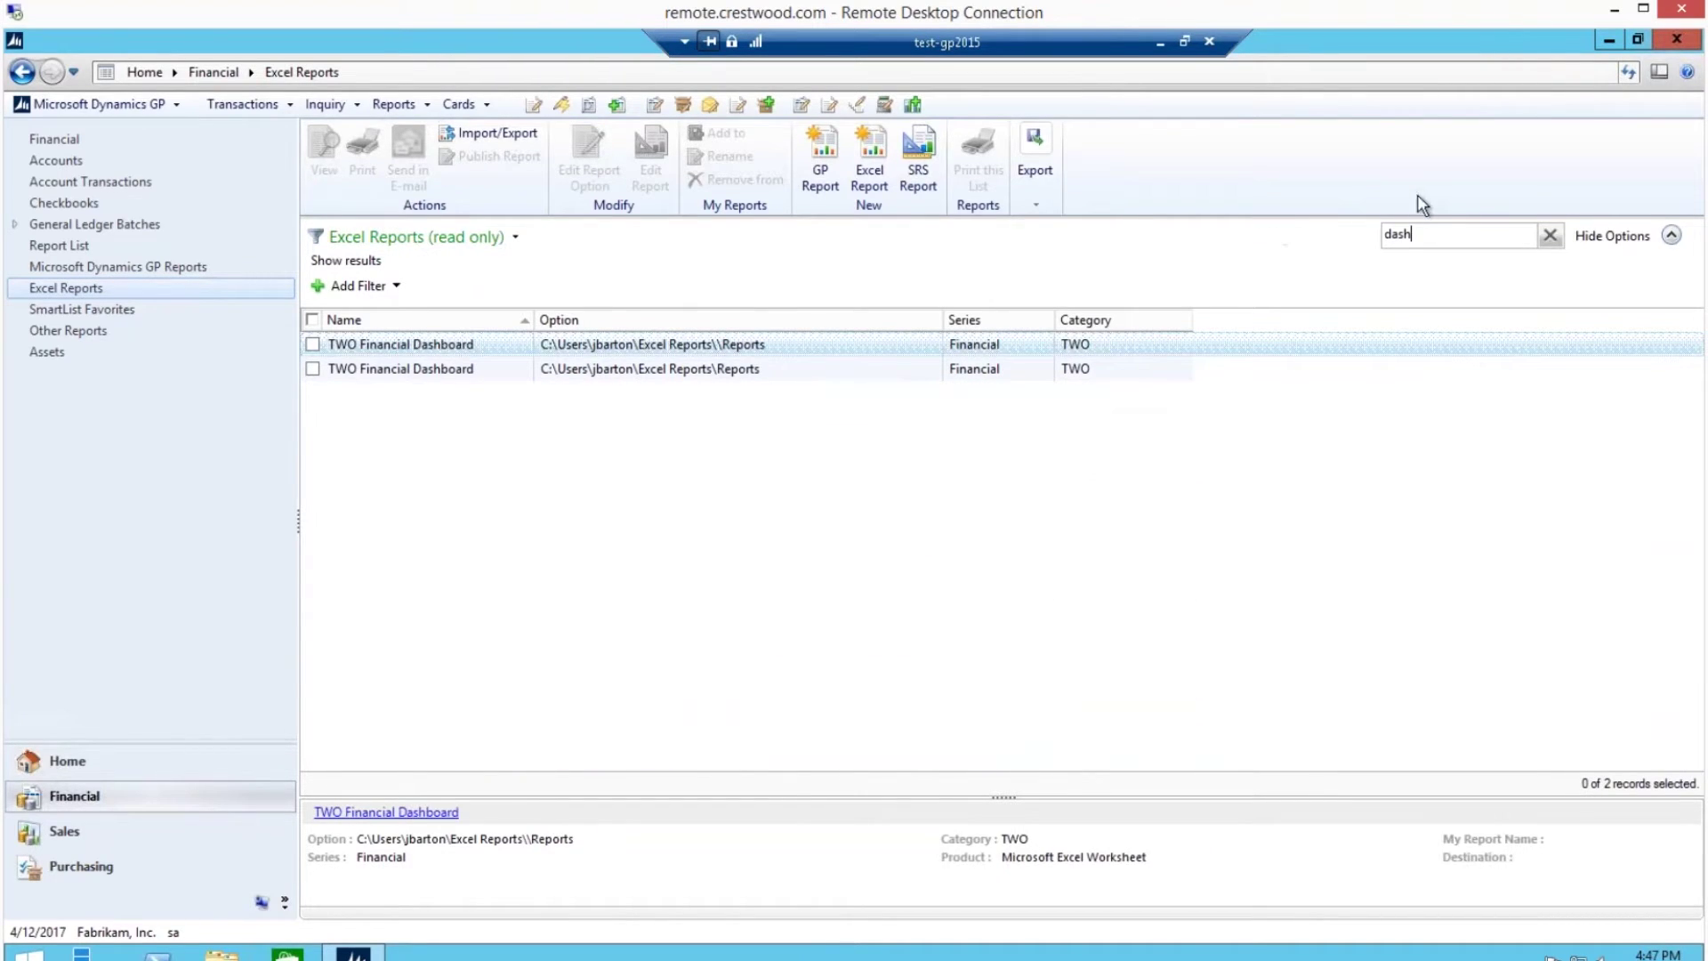
pyautogui.click(314, 368)
pyautogui.click(323, 156)
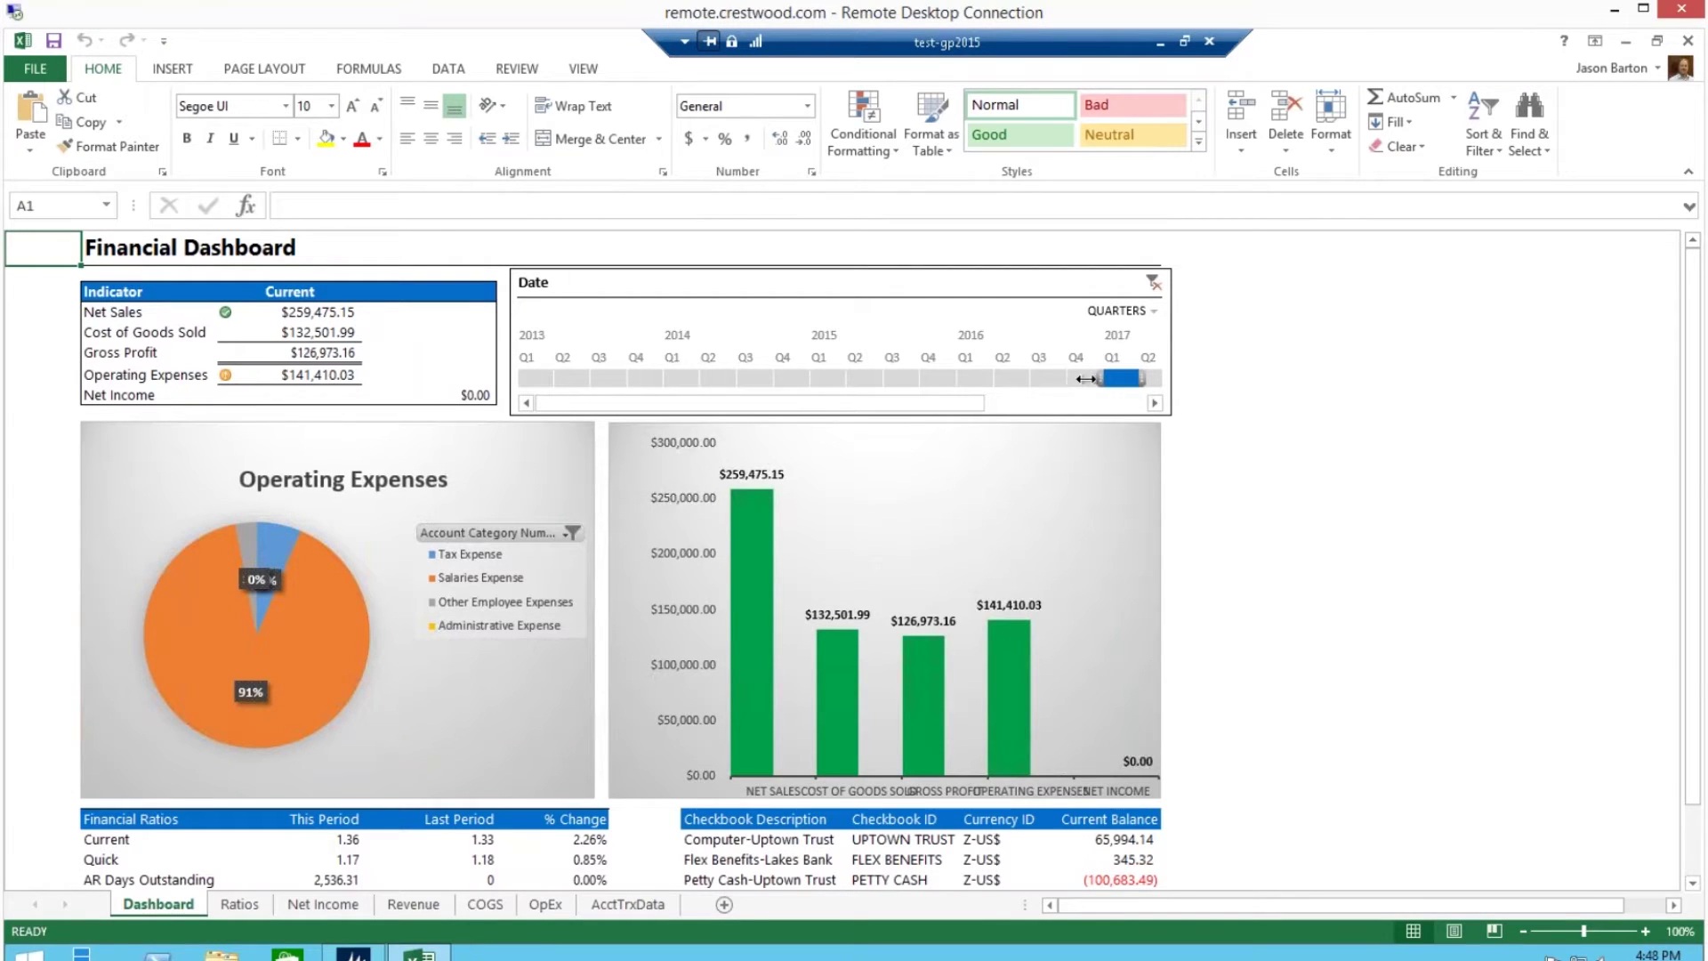
# Stretch the Date timeline back to 2015 Q4 so net sales read $623,206.21
pyautogui.moveTo(1087, 379); pyautogui.dragTo(916, 384)
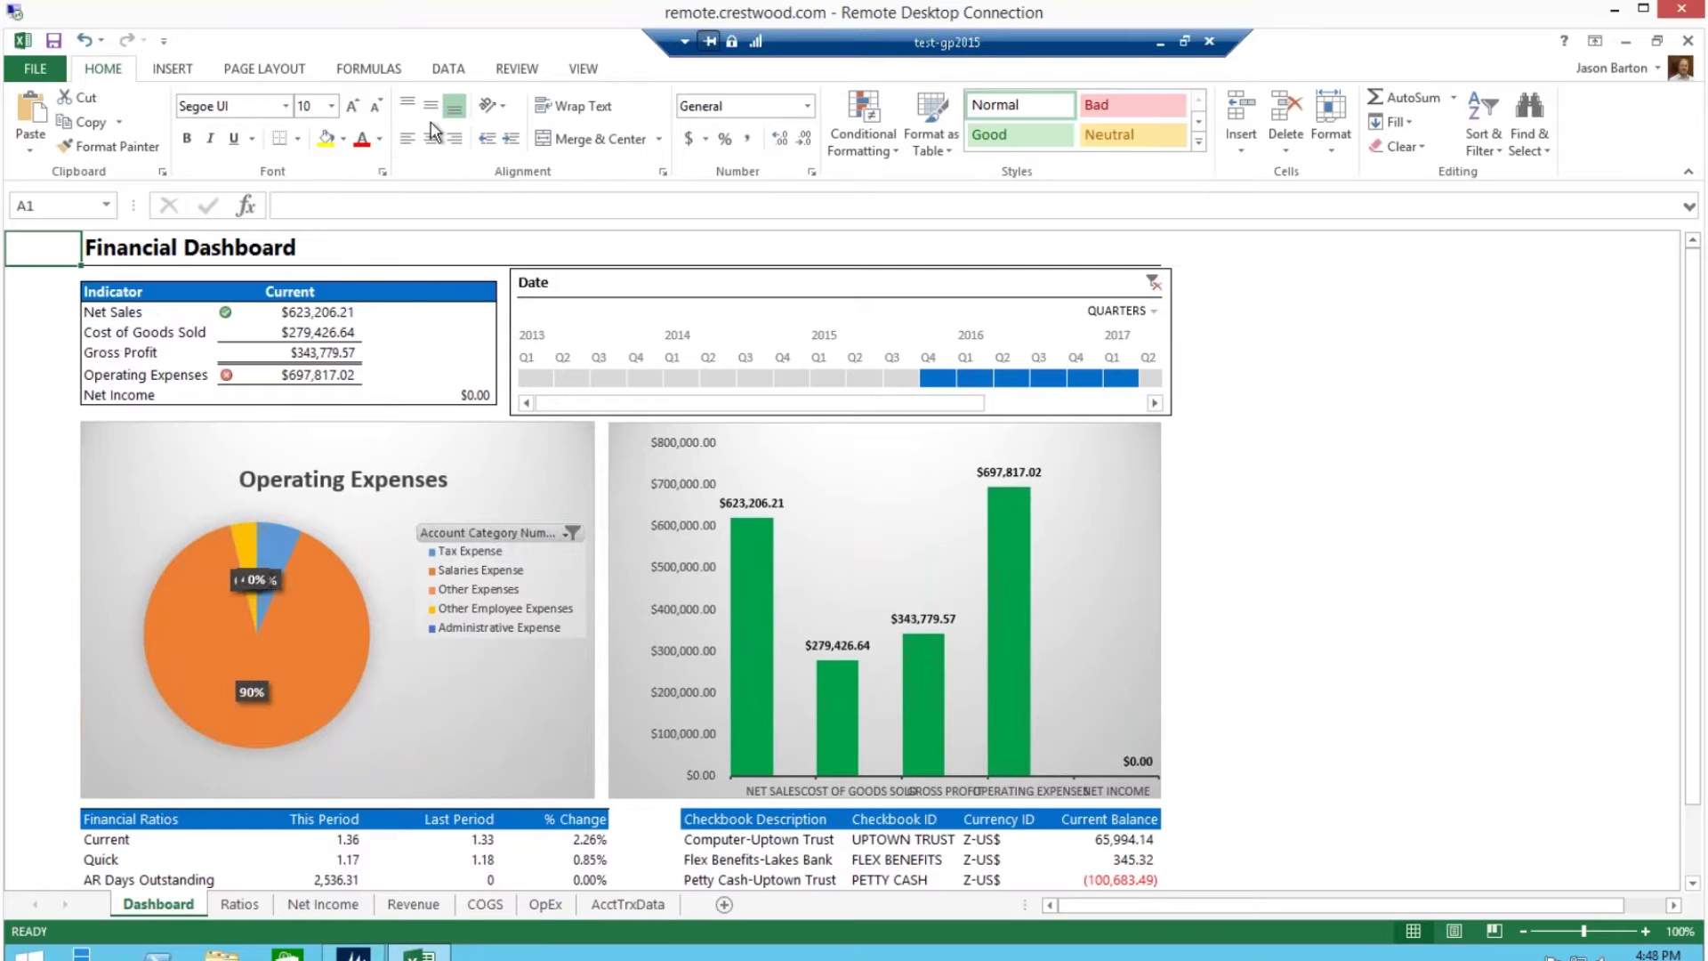
pyautogui.click(449, 69)
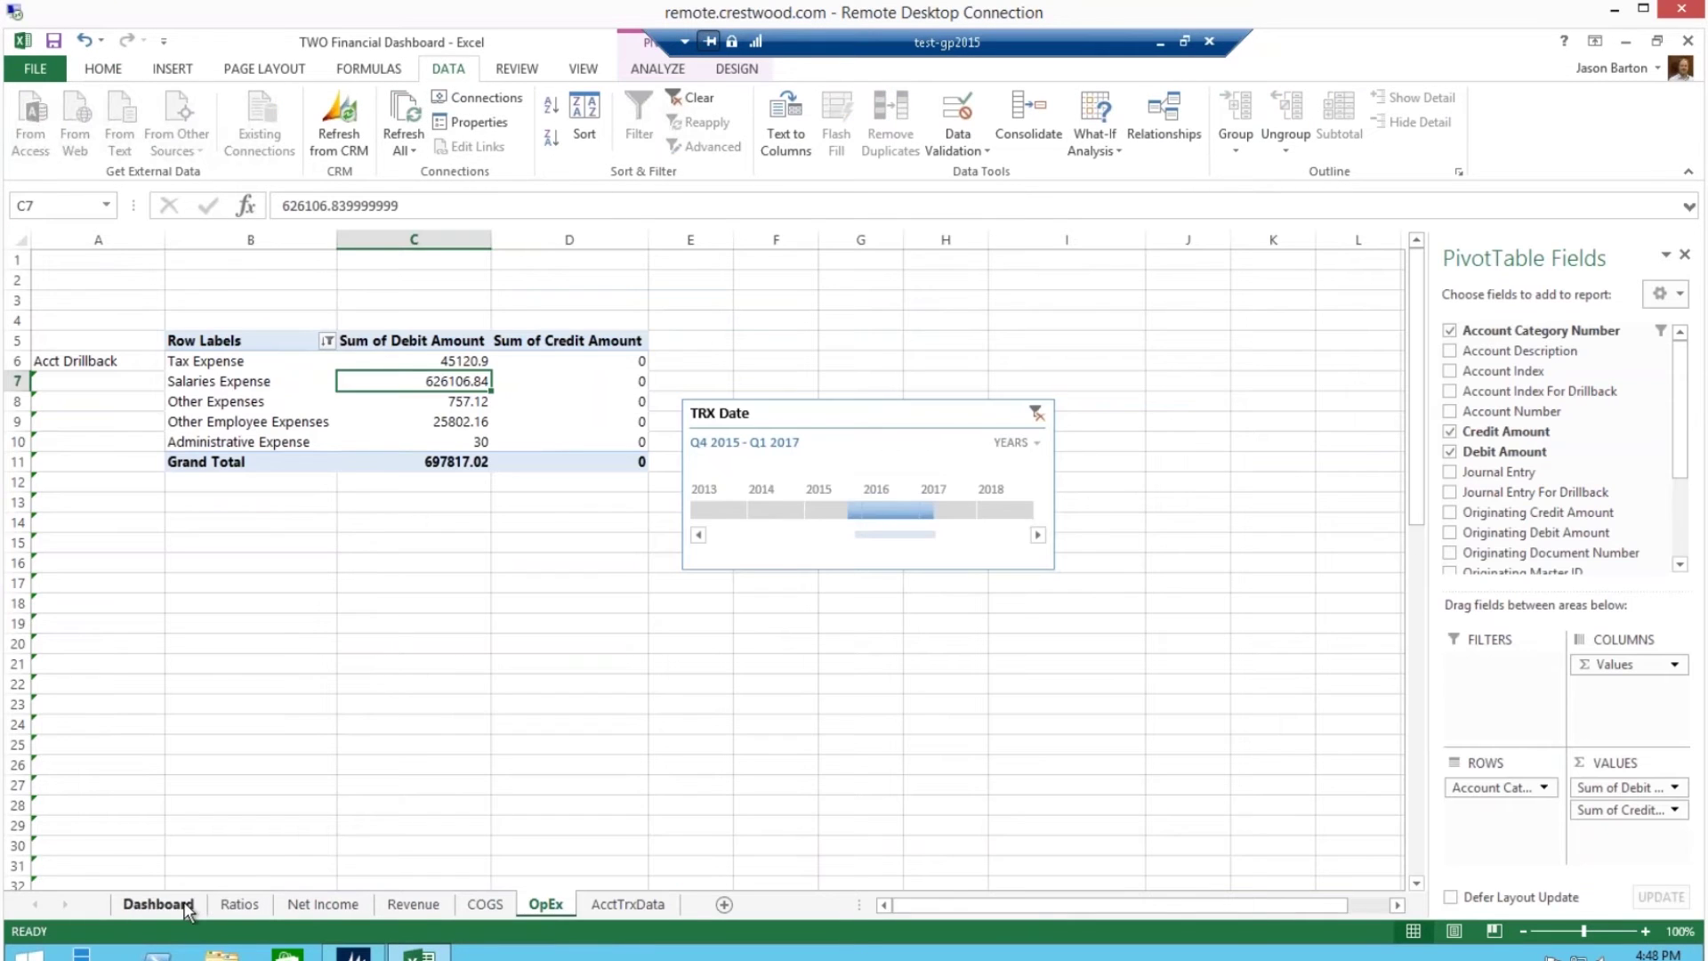
# Run Refresh All on the Financial Dashboard, then close Excel choosing Don't Save
pyautogui.click(184, 900)
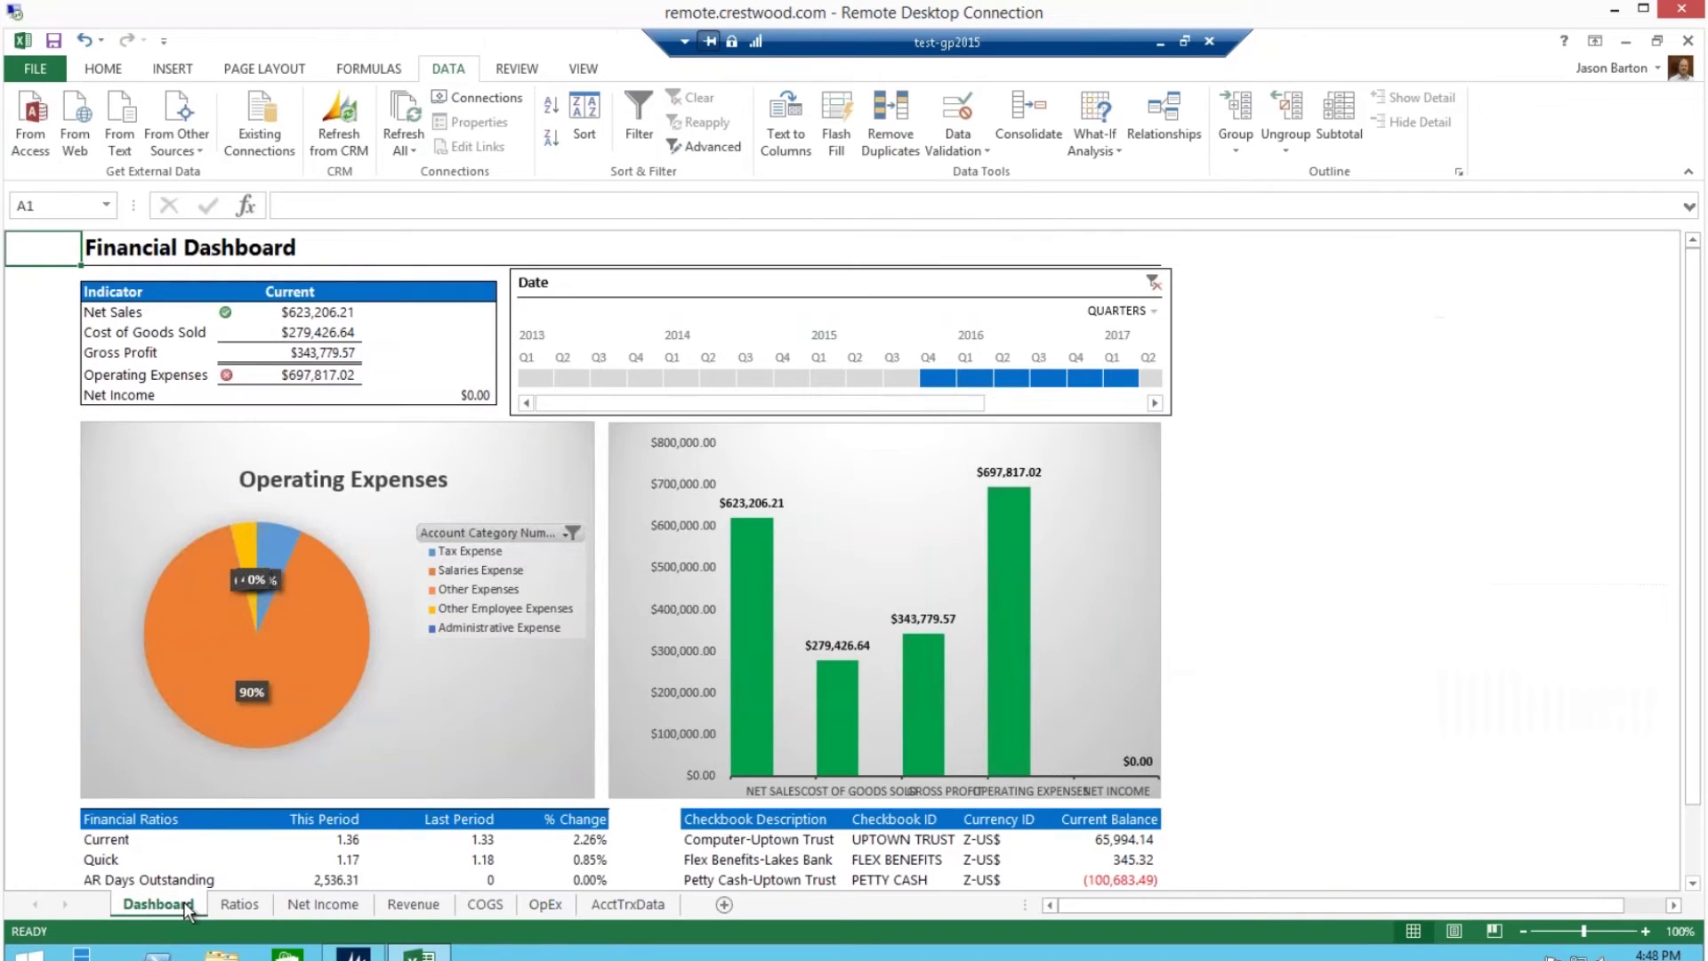
pyautogui.click(1687, 45)
pyautogui.click(943, 523)
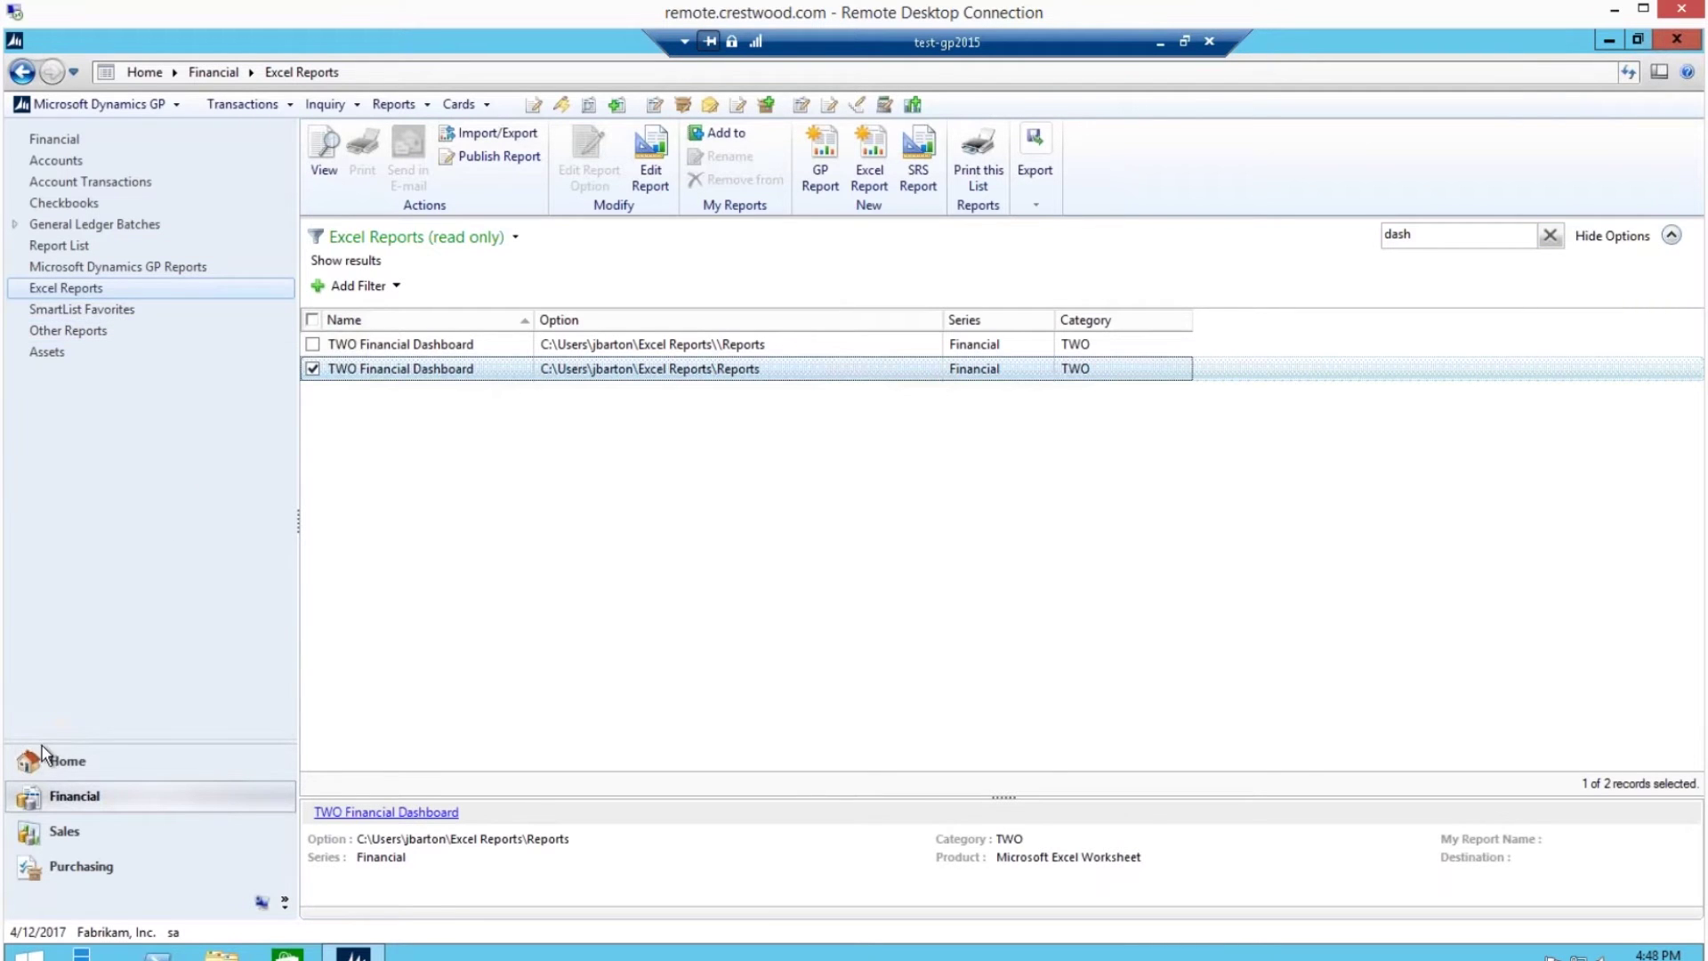
# Filter the Sales Excel Reports for 'dash' and view the second TWO Sales Dashboard in Excel
pyautogui.click(77, 835)
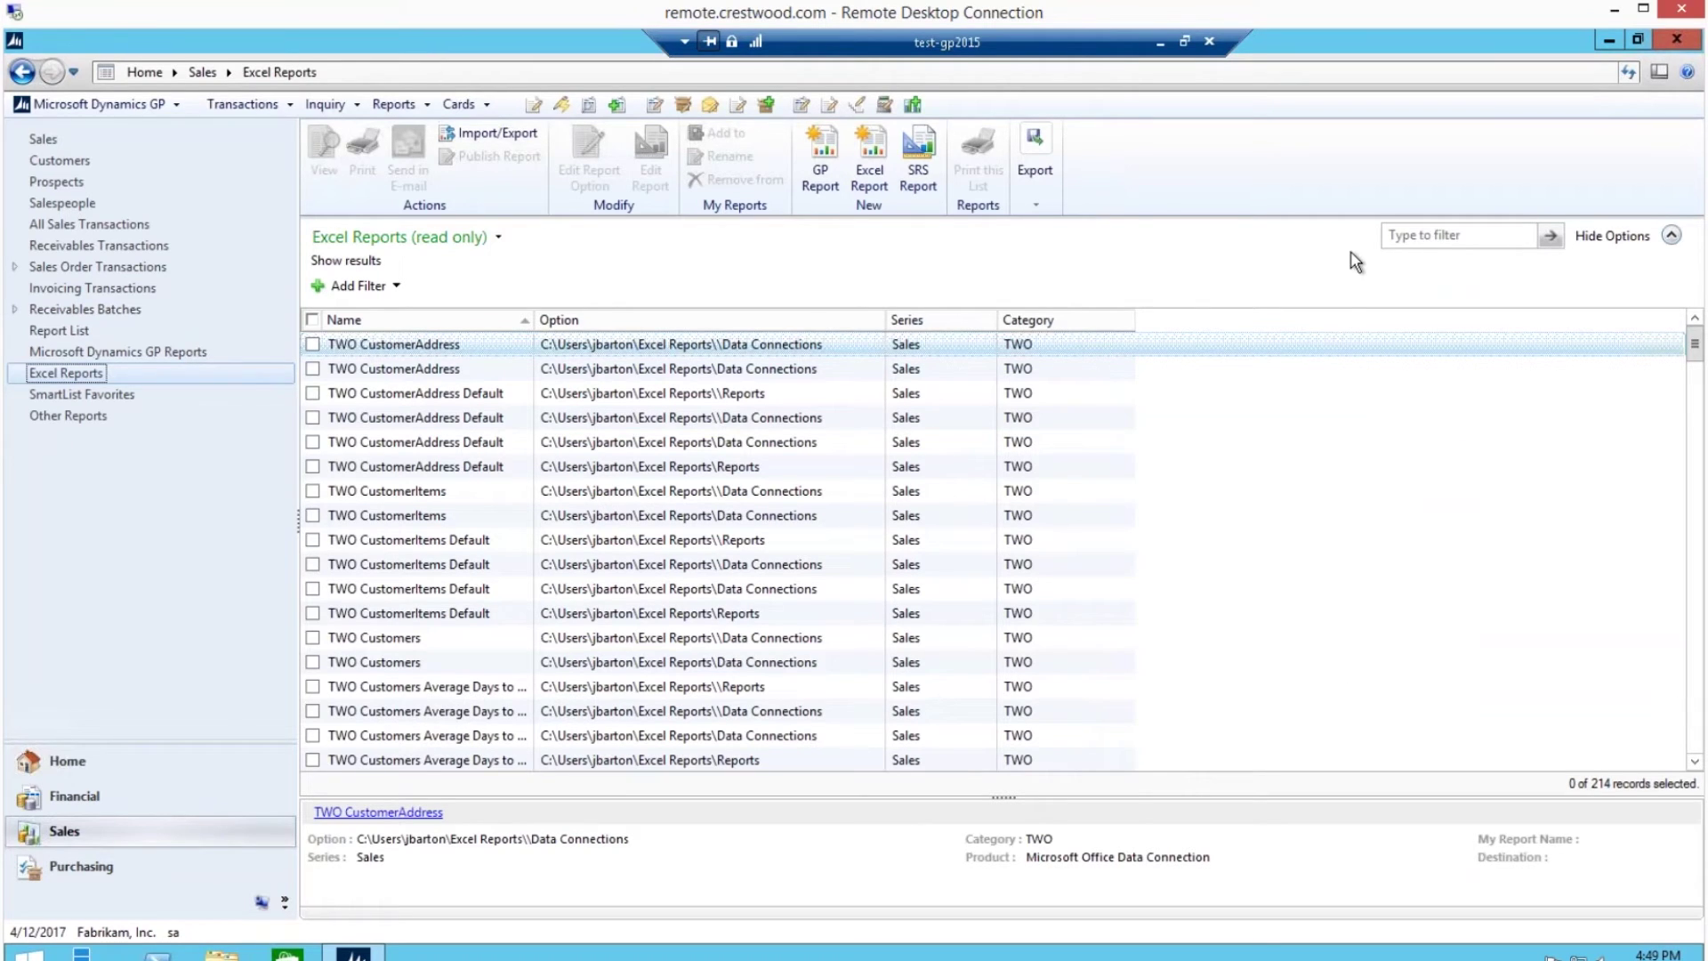
pyautogui.click(1424, 234)
pyautogui.write('dash')
pyautogui.press('Return')
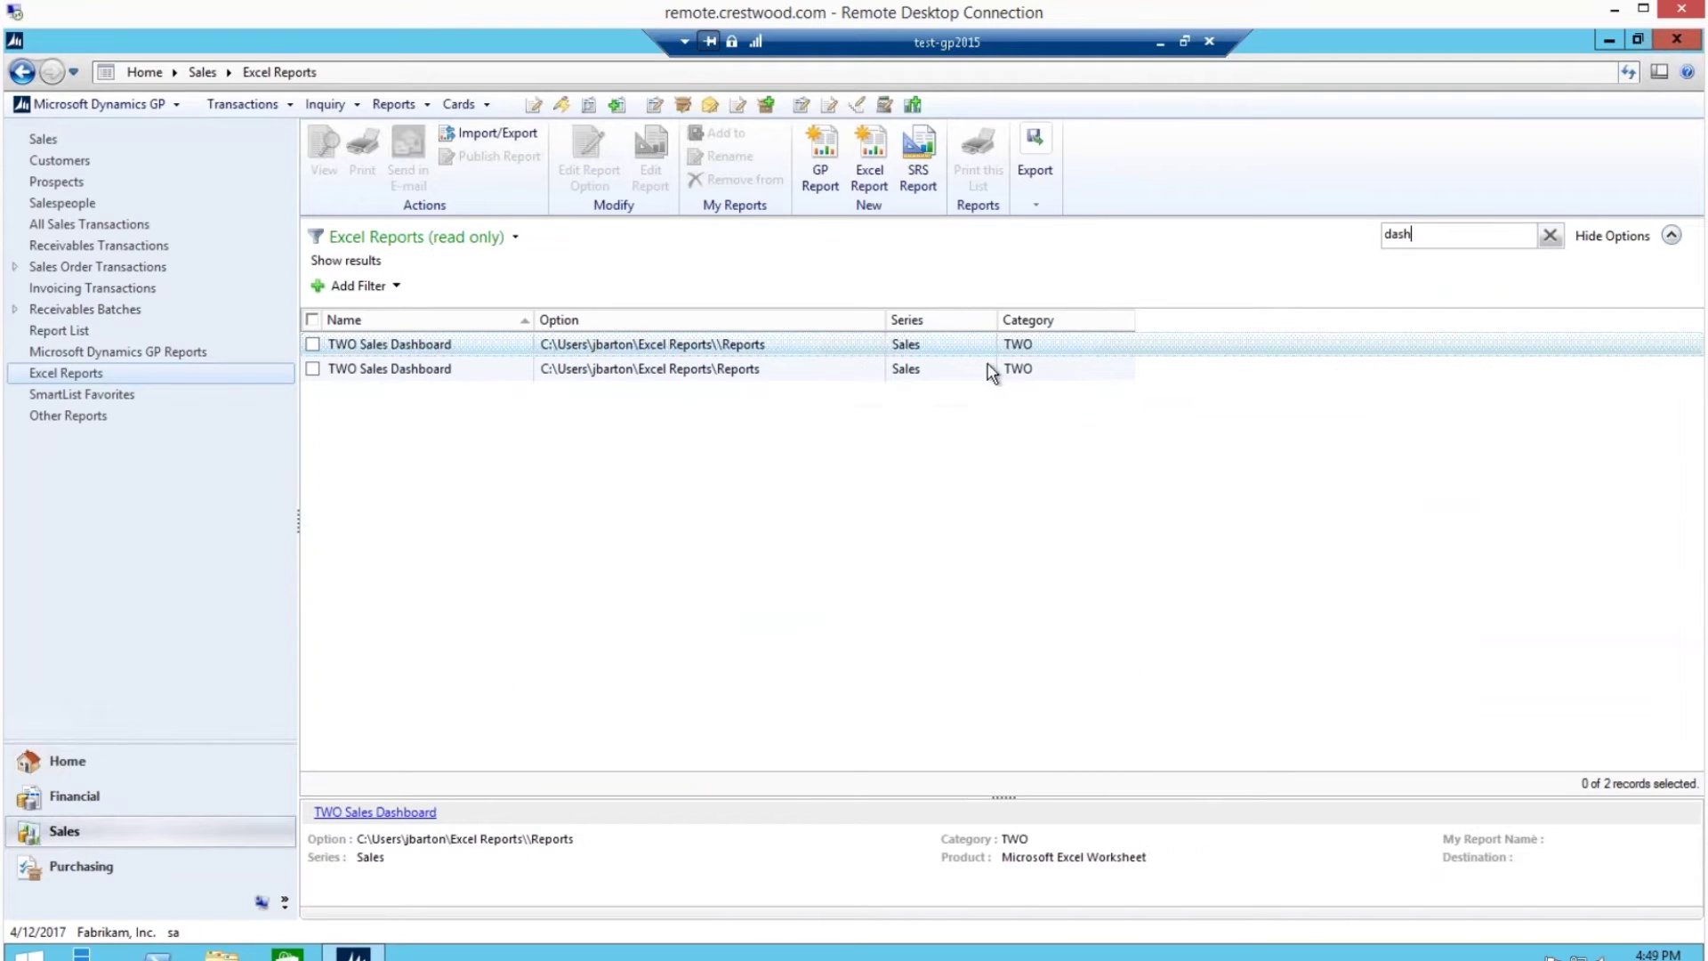
pyautogui.click(313, 368)
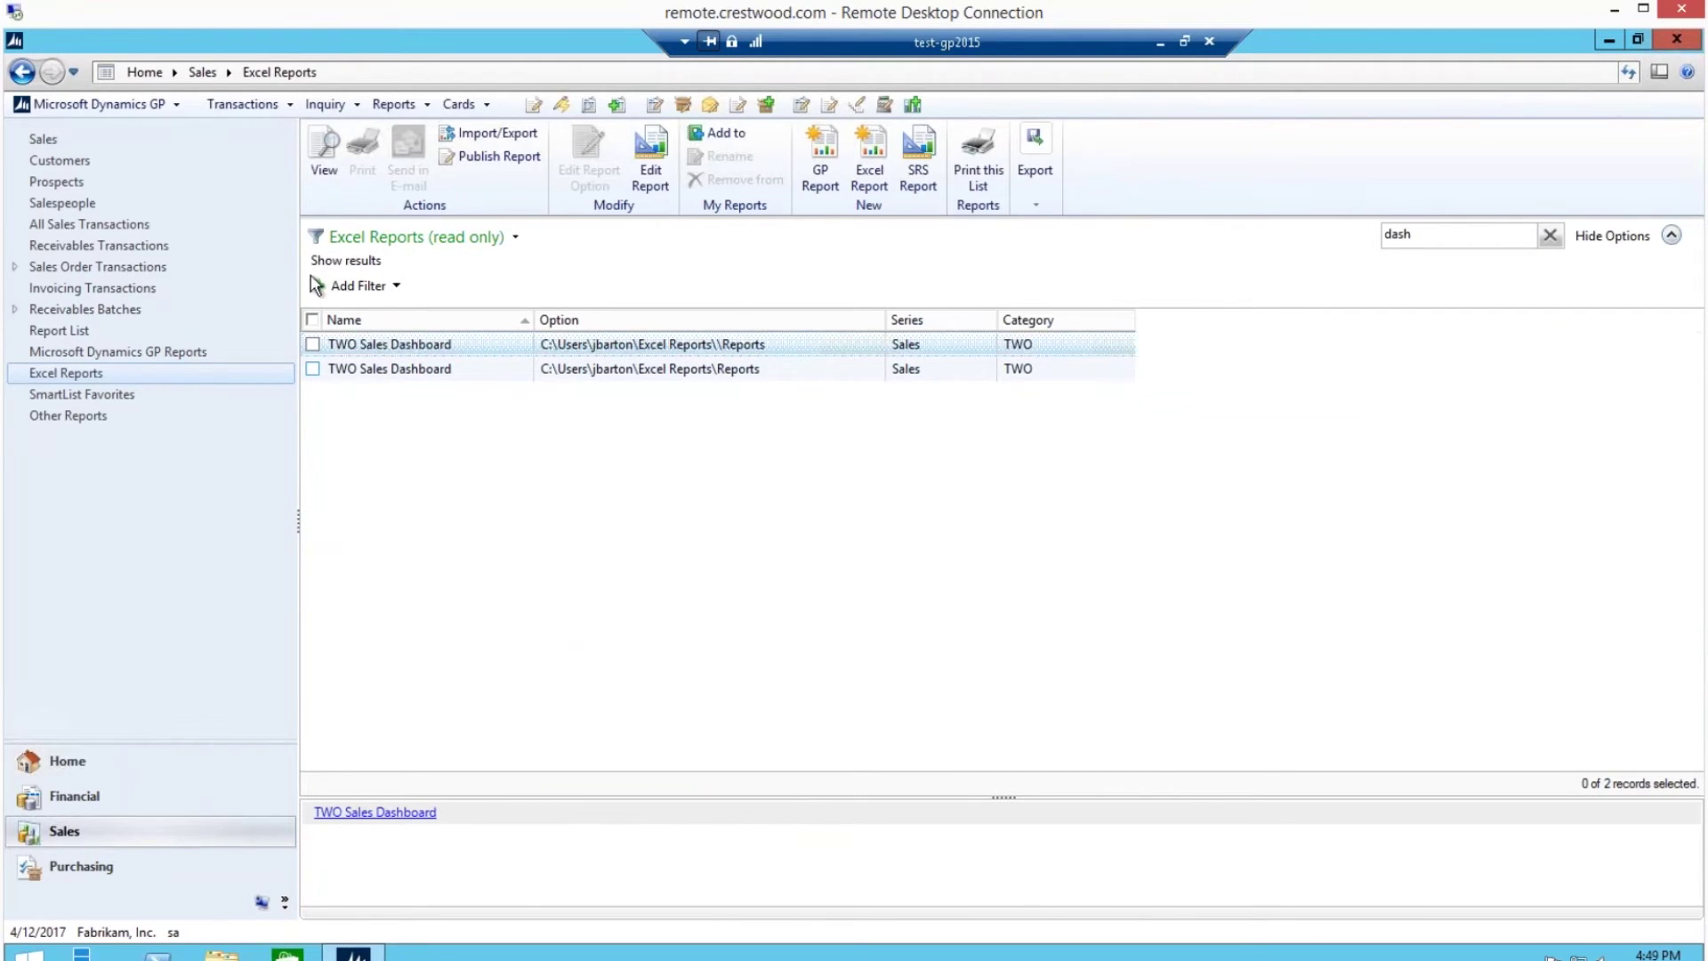
pyautogui.click(323, 156)
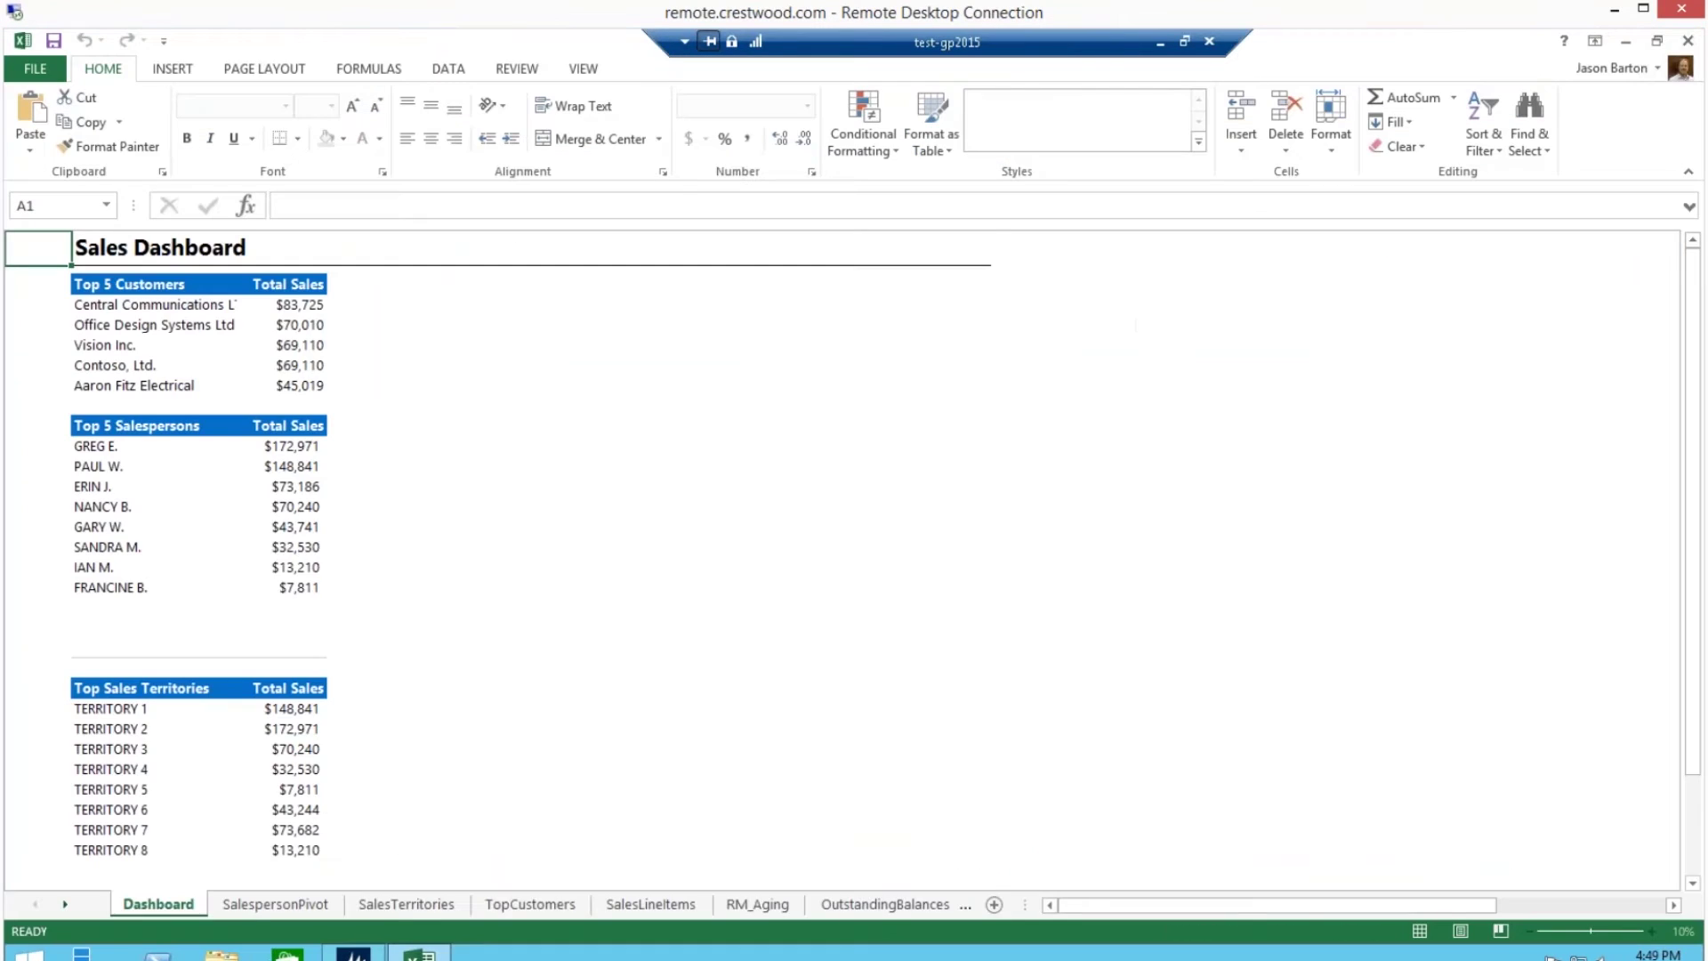
pyautogui.click(1692, 883)
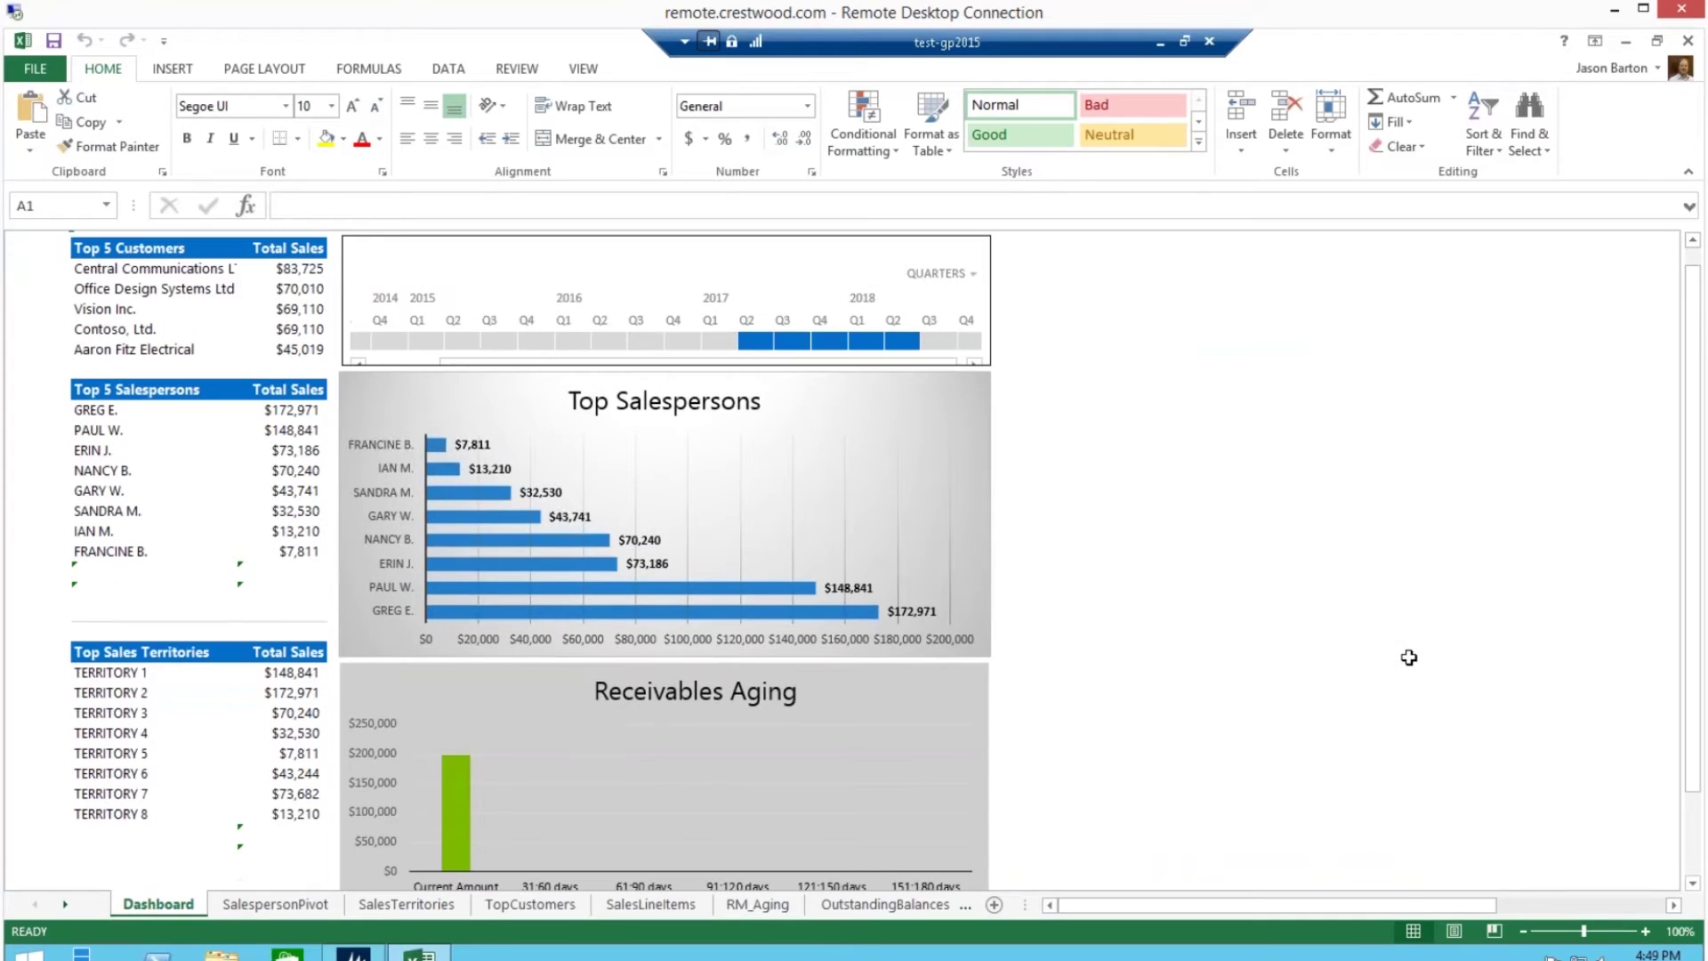
# Move the Sales Dashboard timeline's start to 2016 Q3, covering through 2018 Q2
pyautogui.scroll(1, 1407, 655)
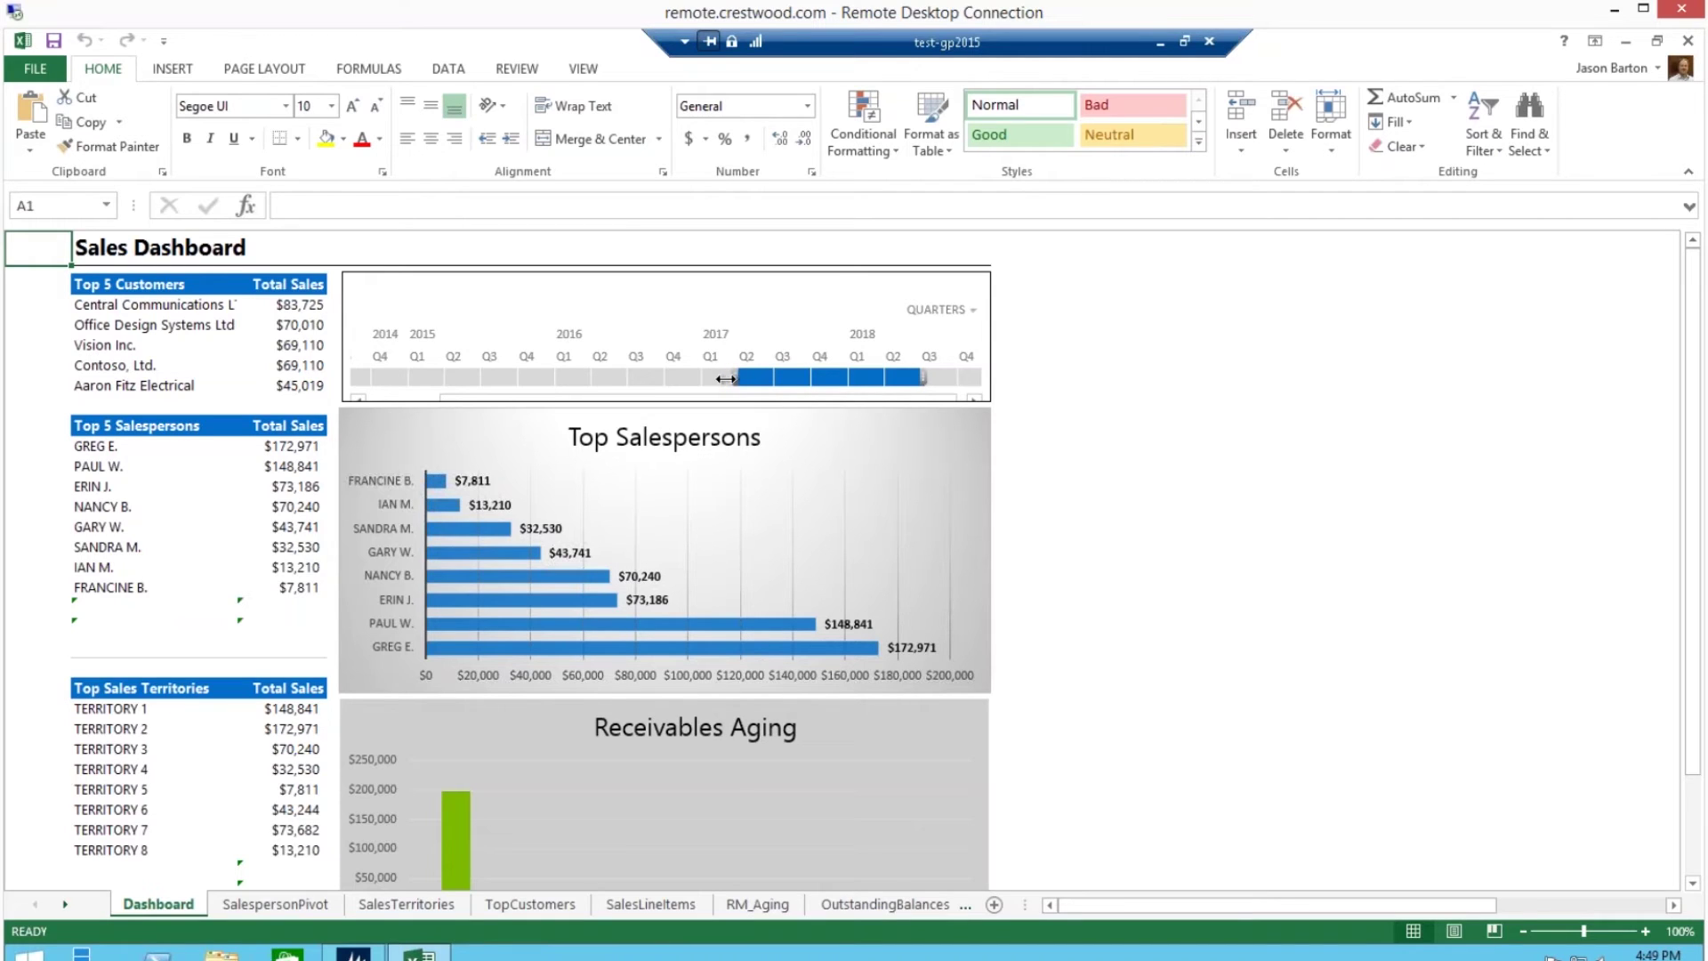
pyautogui.moveTo(726, 379); pyautogui.dragTo(619, 386)
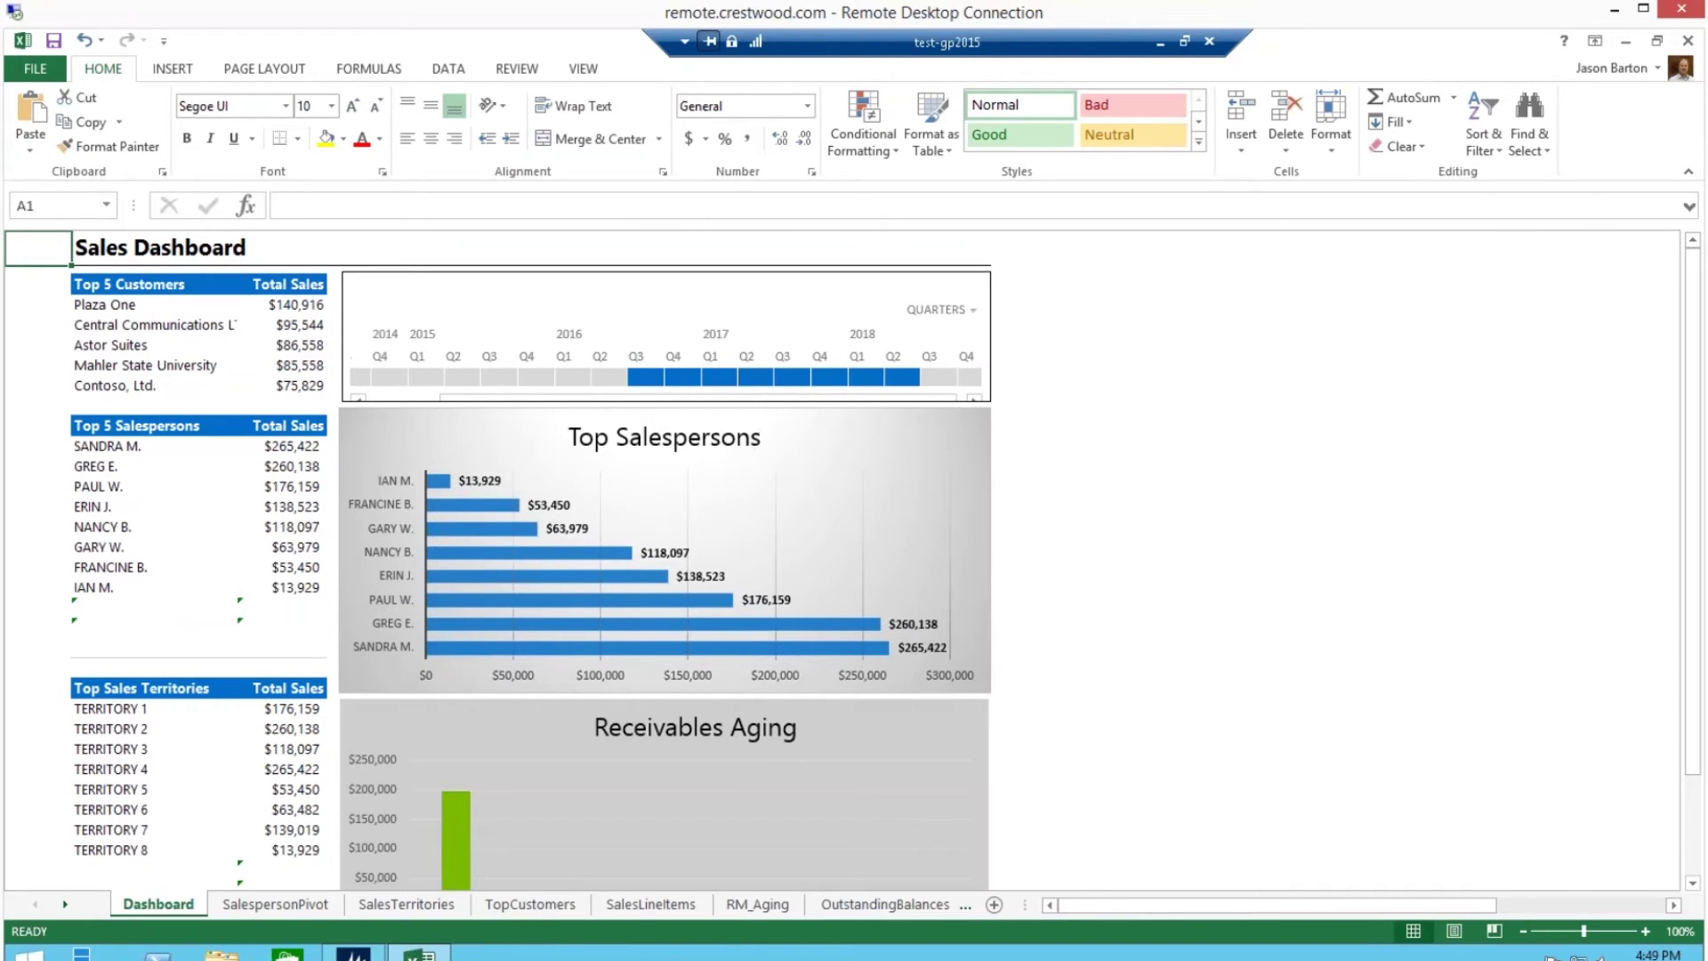
pyautogui.click(454, 71)
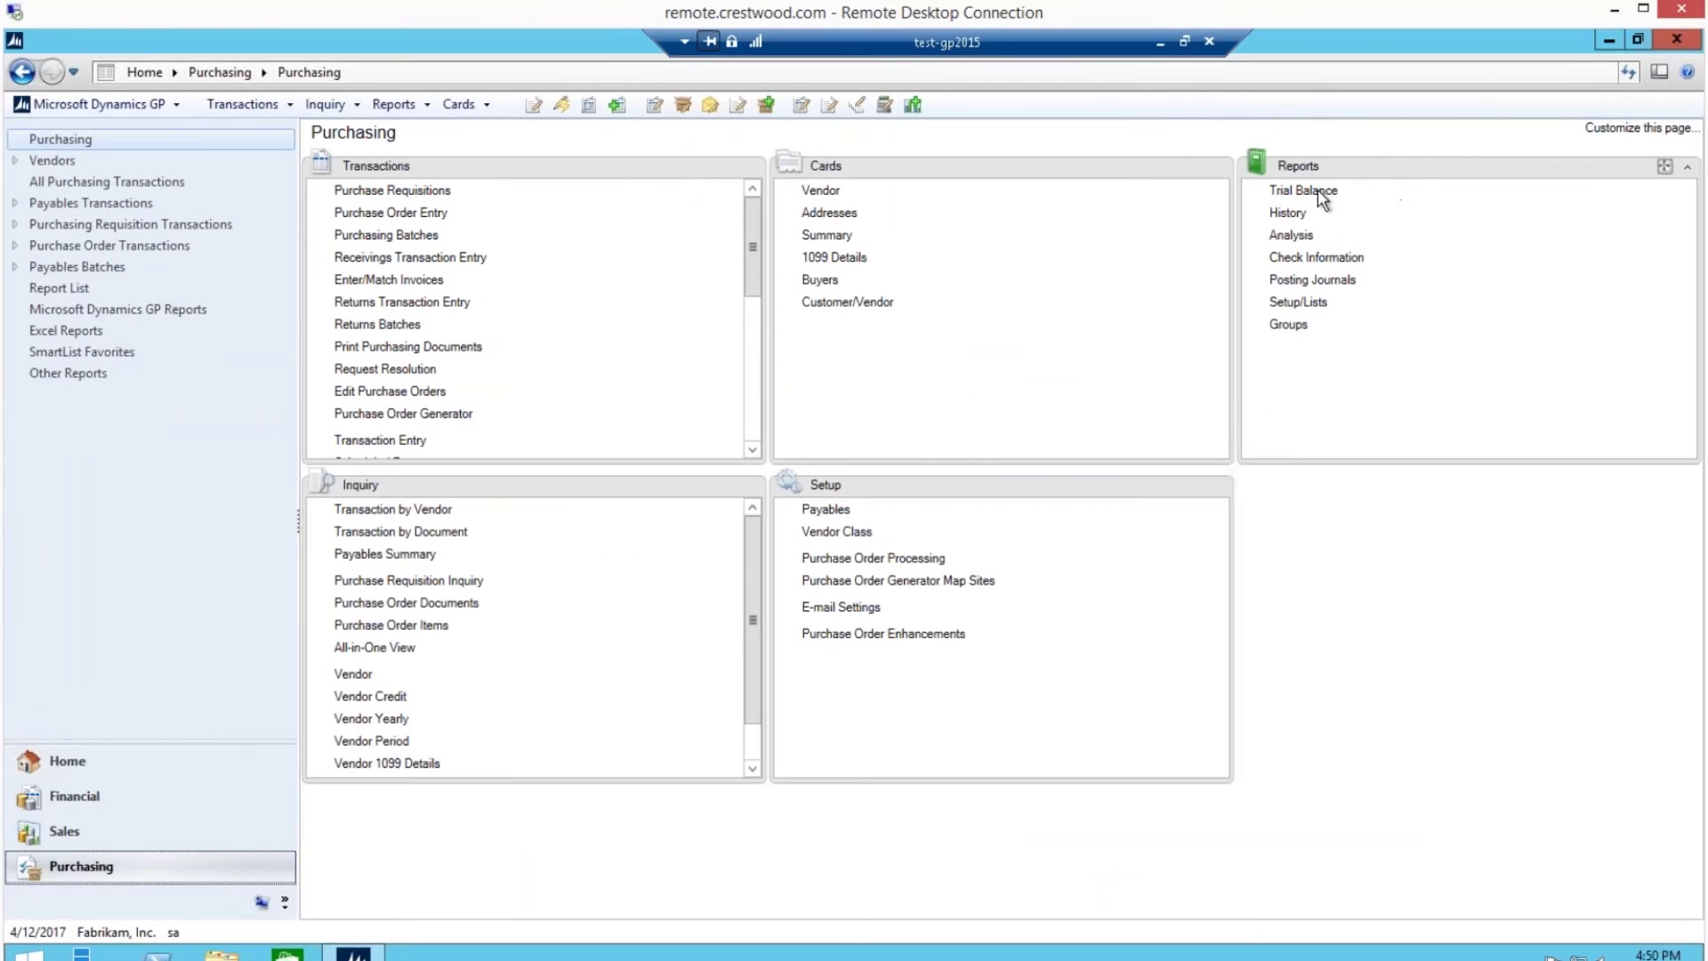
# Filter the Purchasing Excel Reports for 'dash' and view the second TWO Purchasing Dashboard in Excel
pyautogui.click(53, 335)
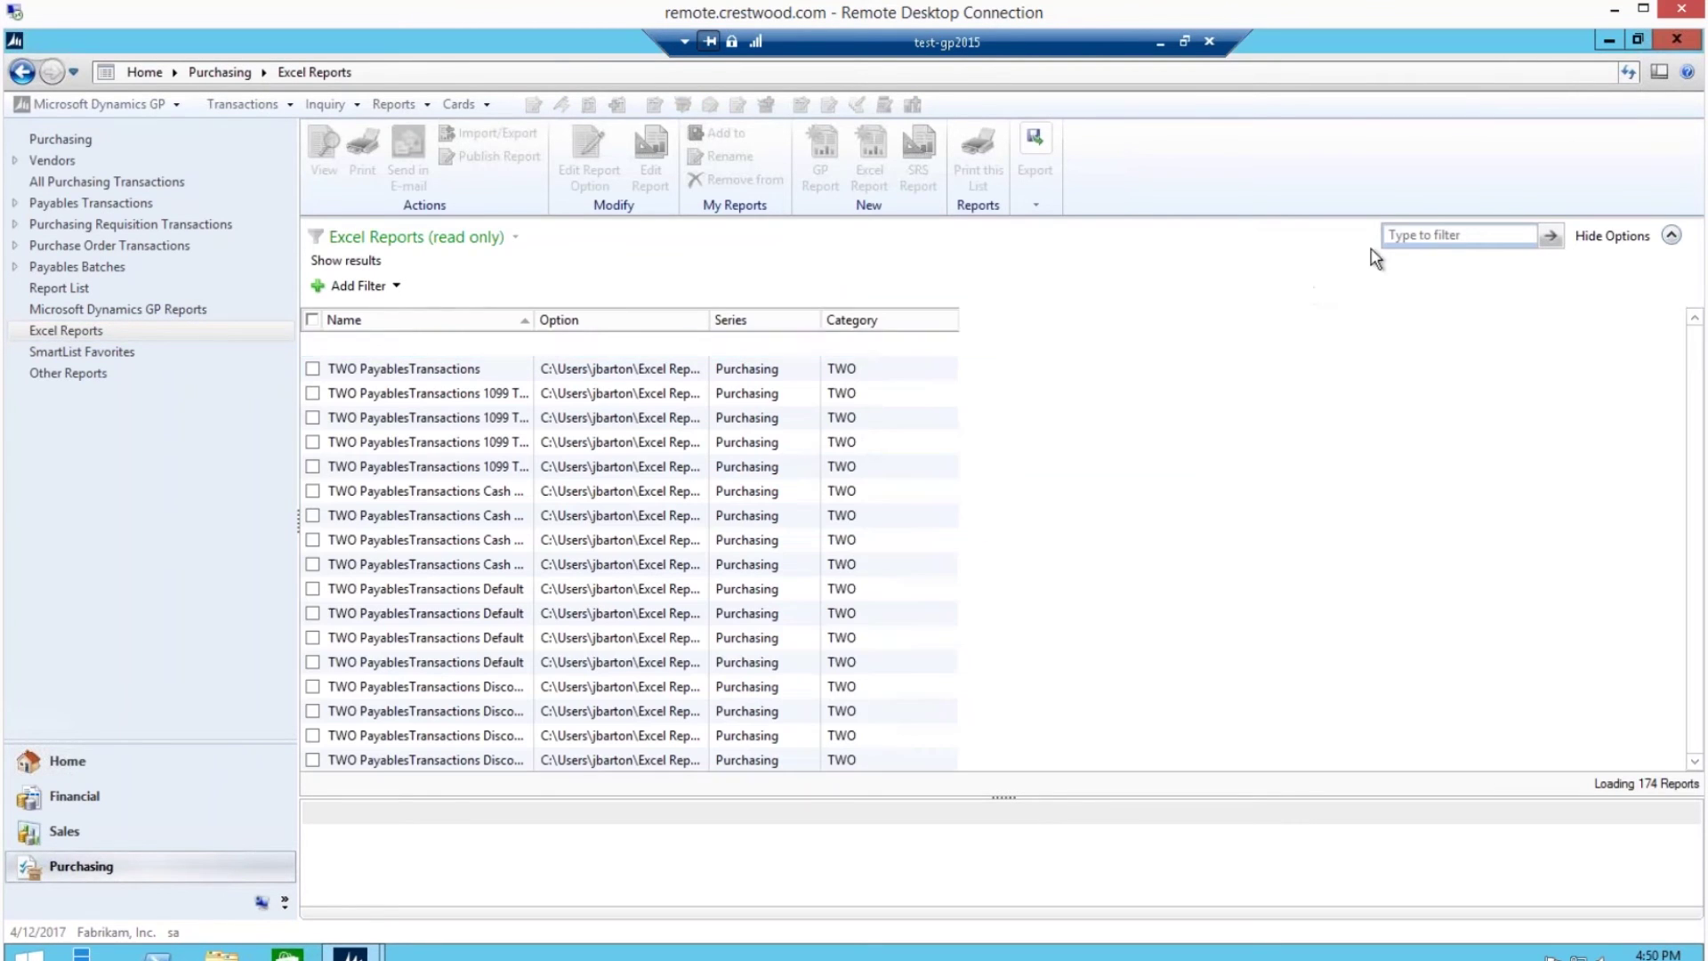
pyautogui.click(1414, 242)
pyautogui.write('da')
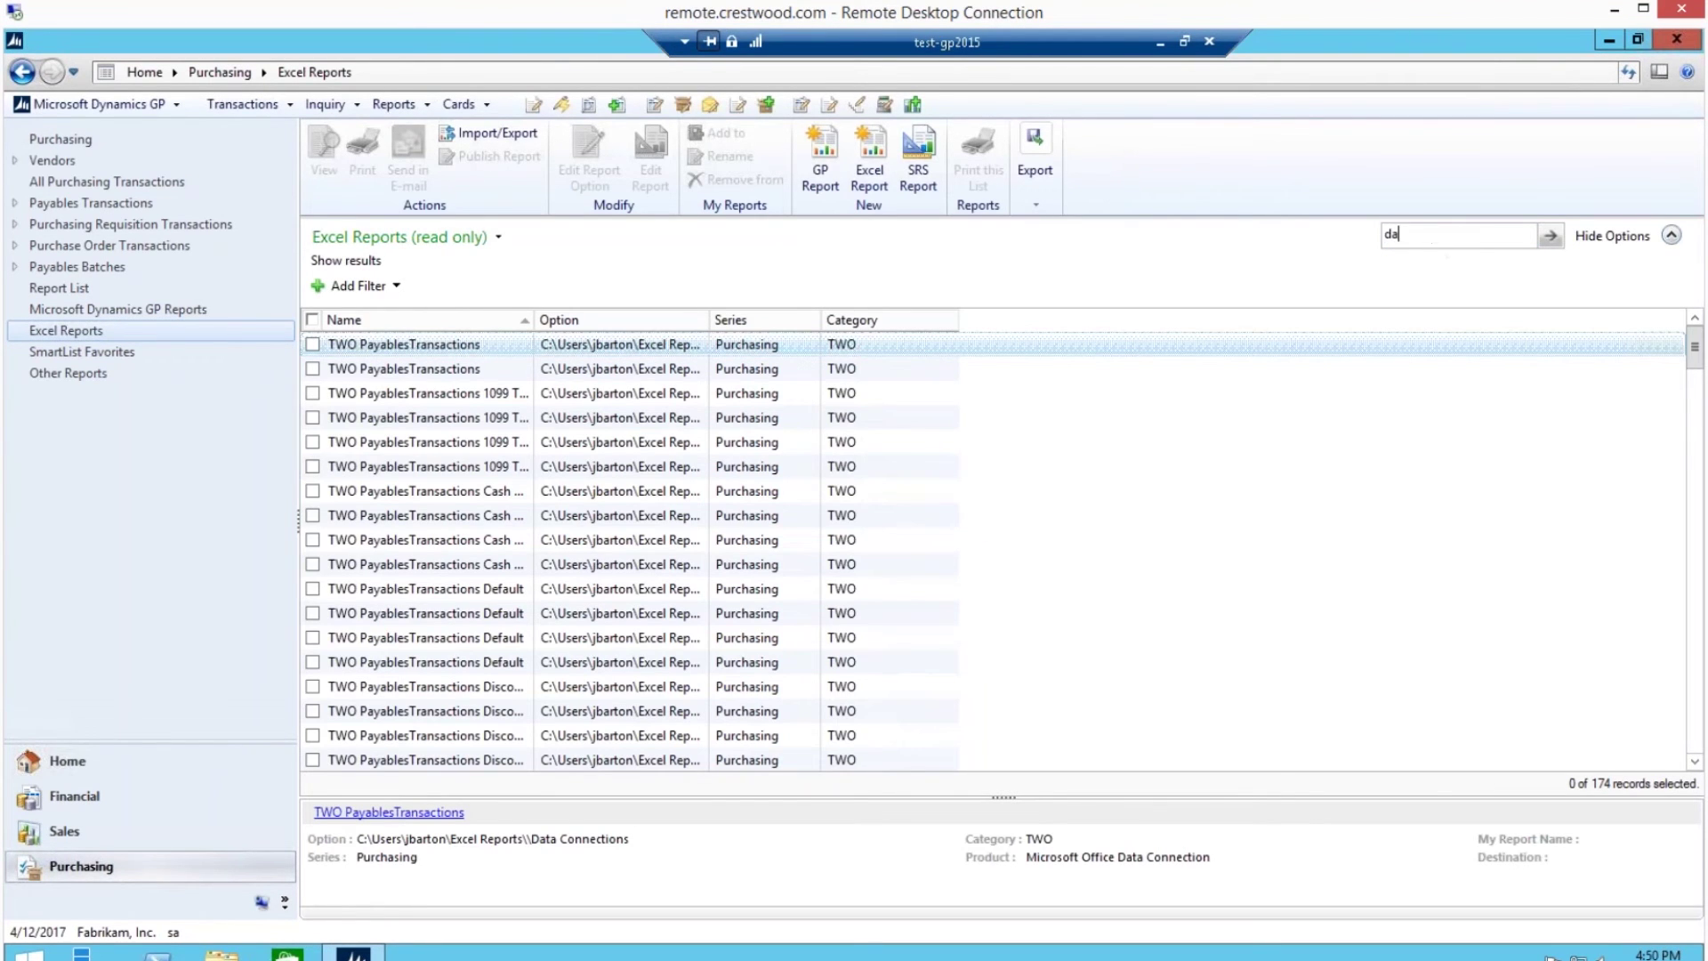
pyautogui.write('sh')
pyautogui.press('Return')
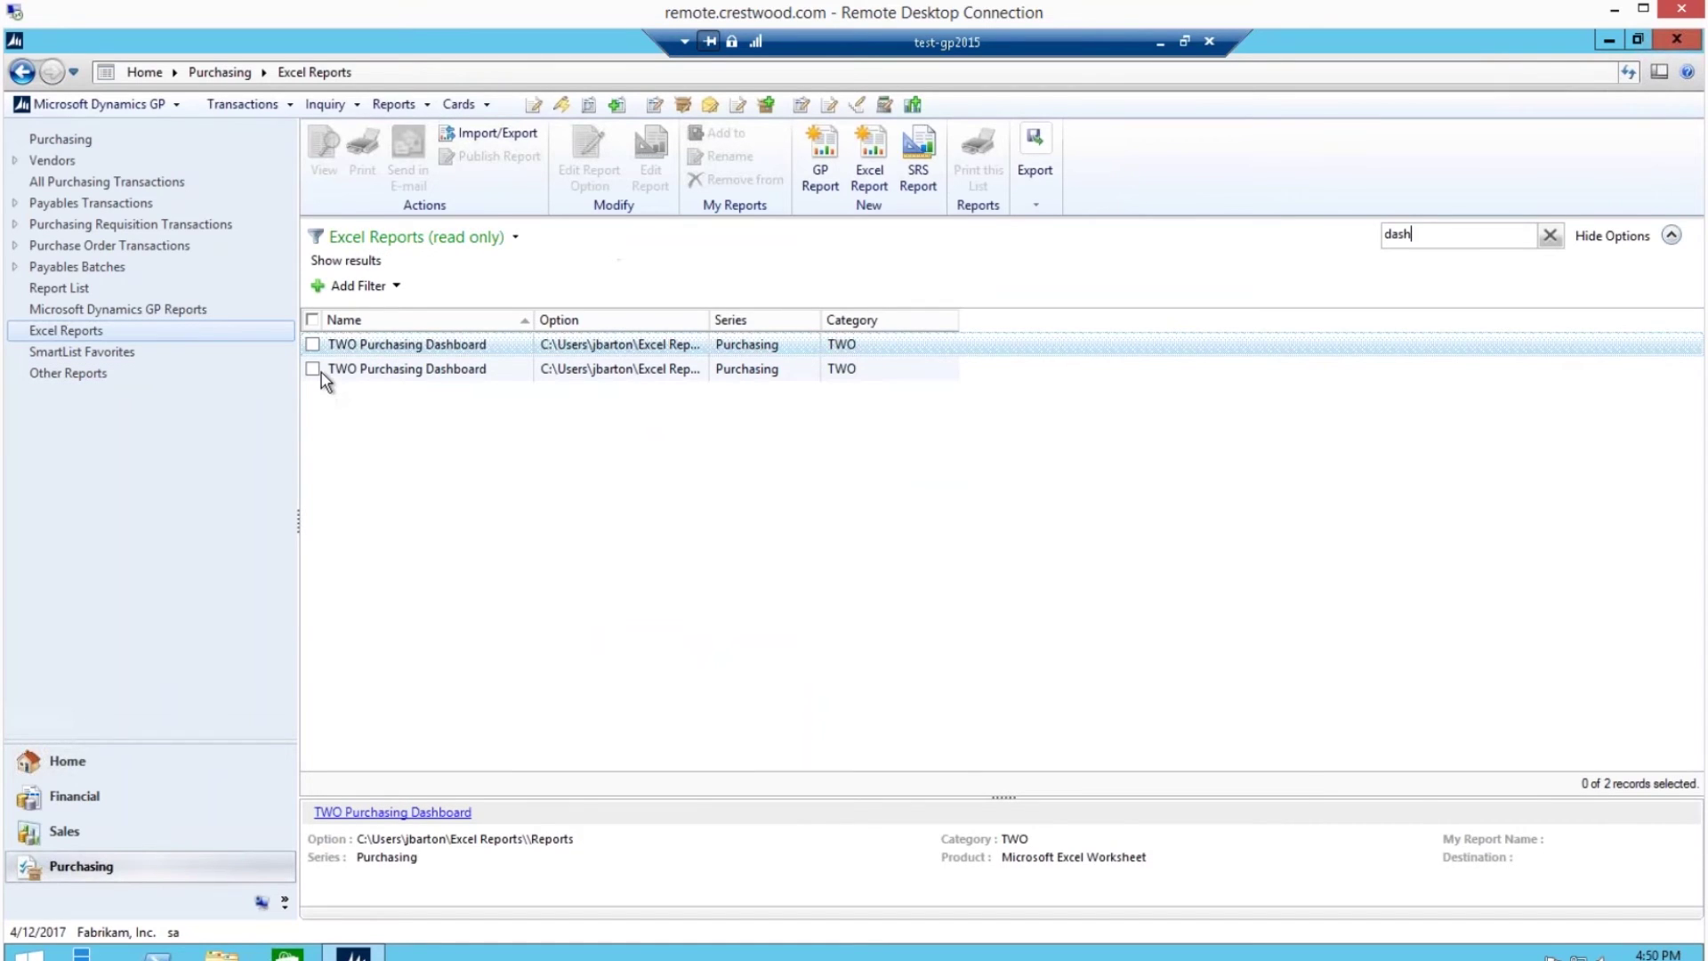
pyautogui.click(313, 368)
pyautogui.click(322, 164)
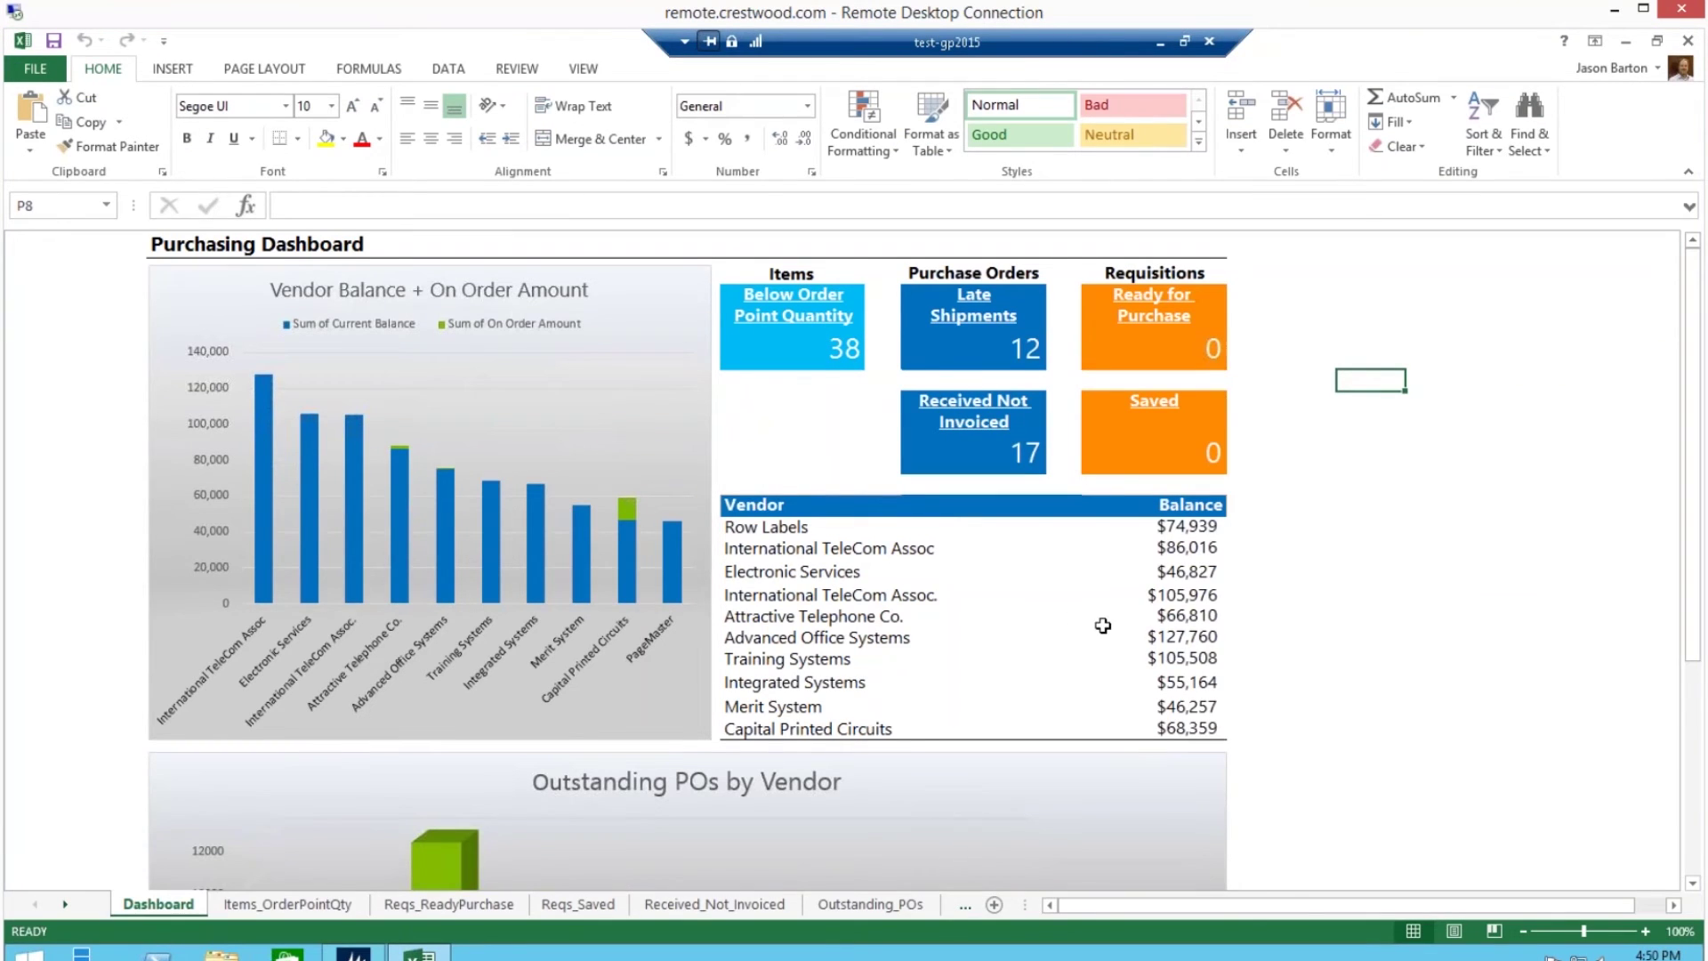
# Scroll the Purchasing Dashboard, follow Late Shipments to PurchLineItems, then close Excel with Alt+F4
pyautogui.scroll(-3, 1156, 649)
pyautogui.scroll(-1, 1196, 658)
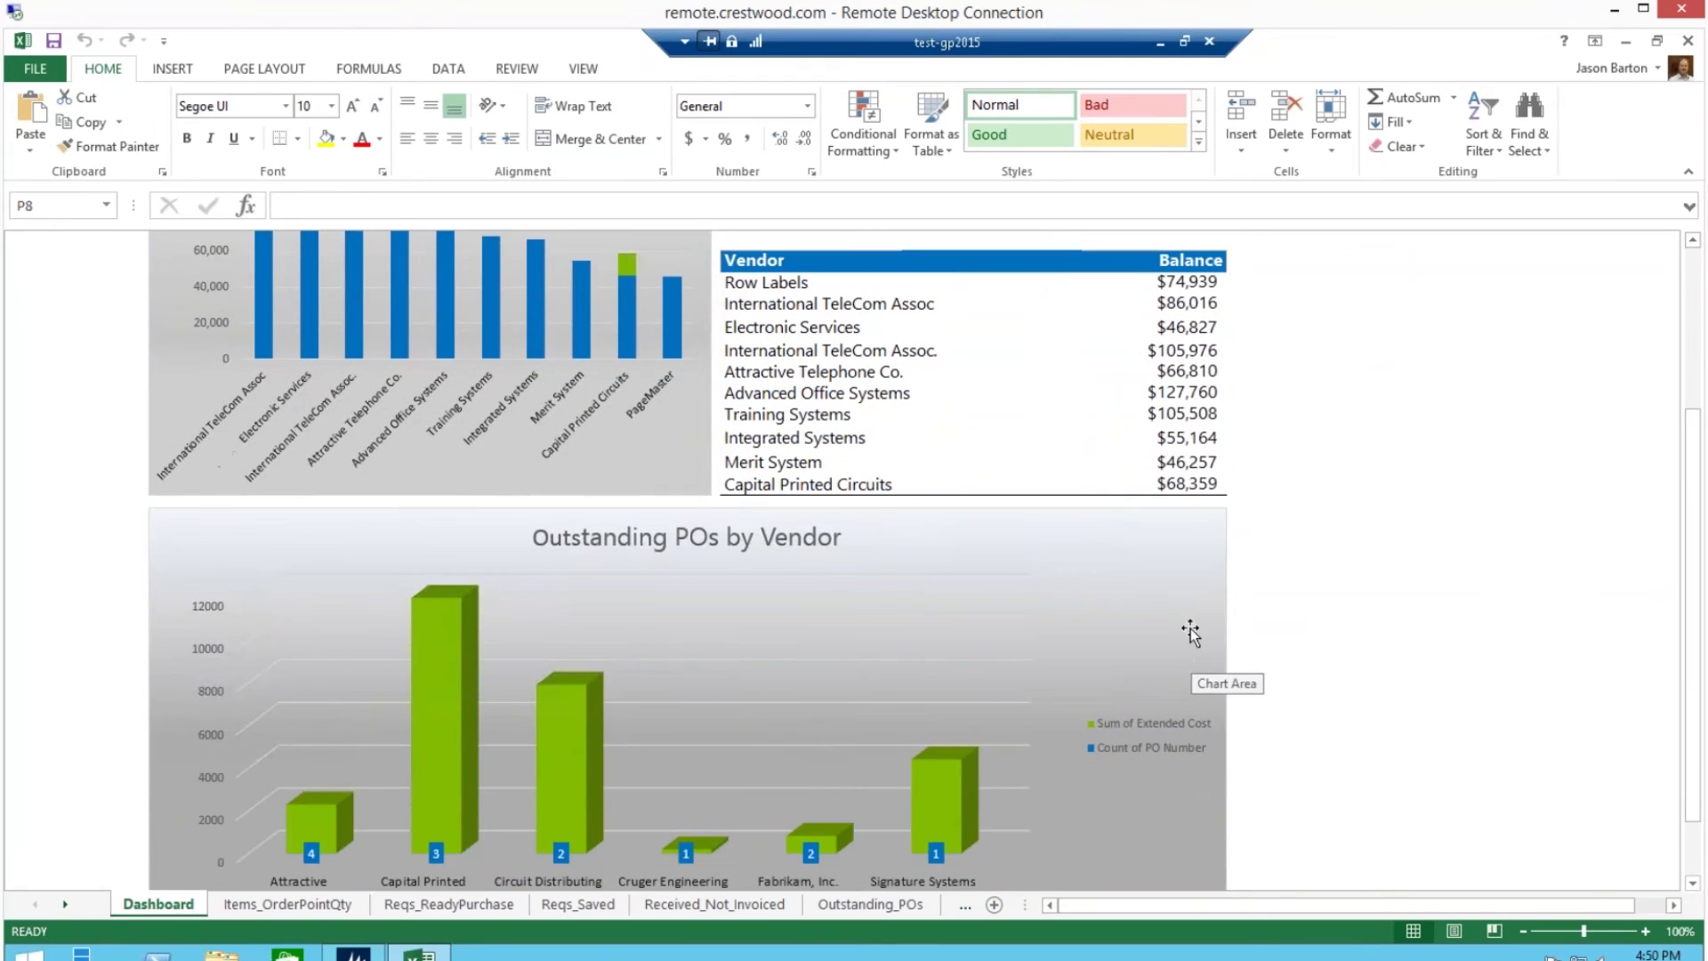
pyautogui.scroll(-3, 1185, 615)
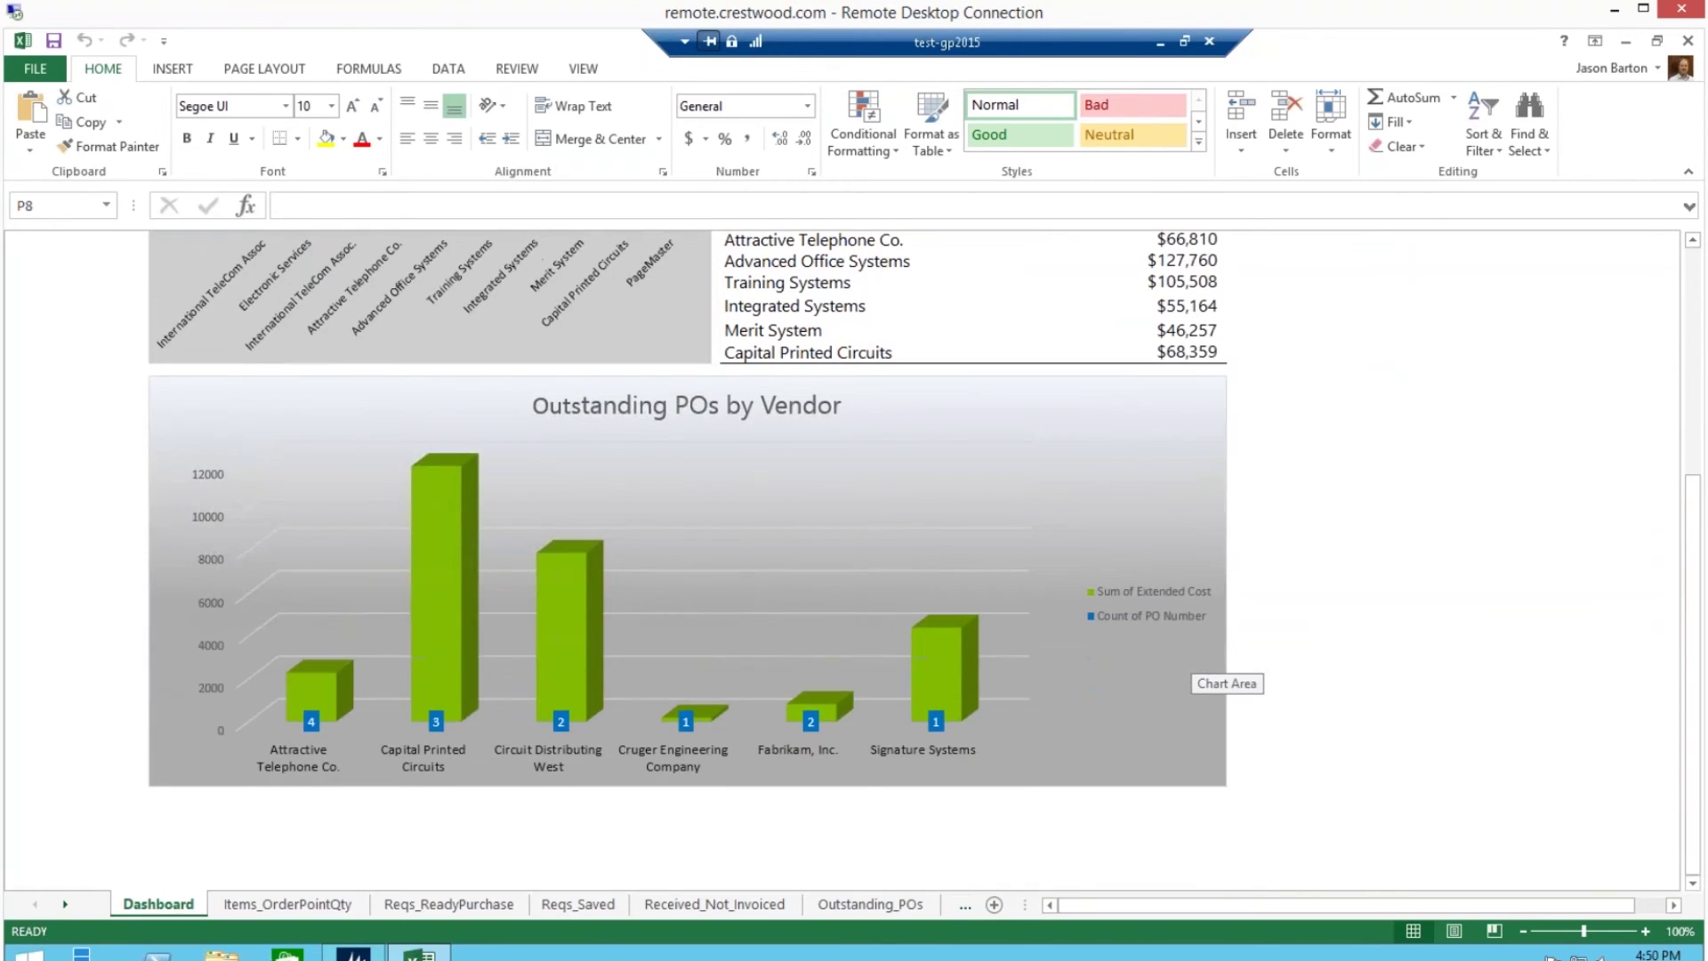
pyautogui.scroll(6, 1187, 605)
pyautogui.scroll(1, 1150, 594)
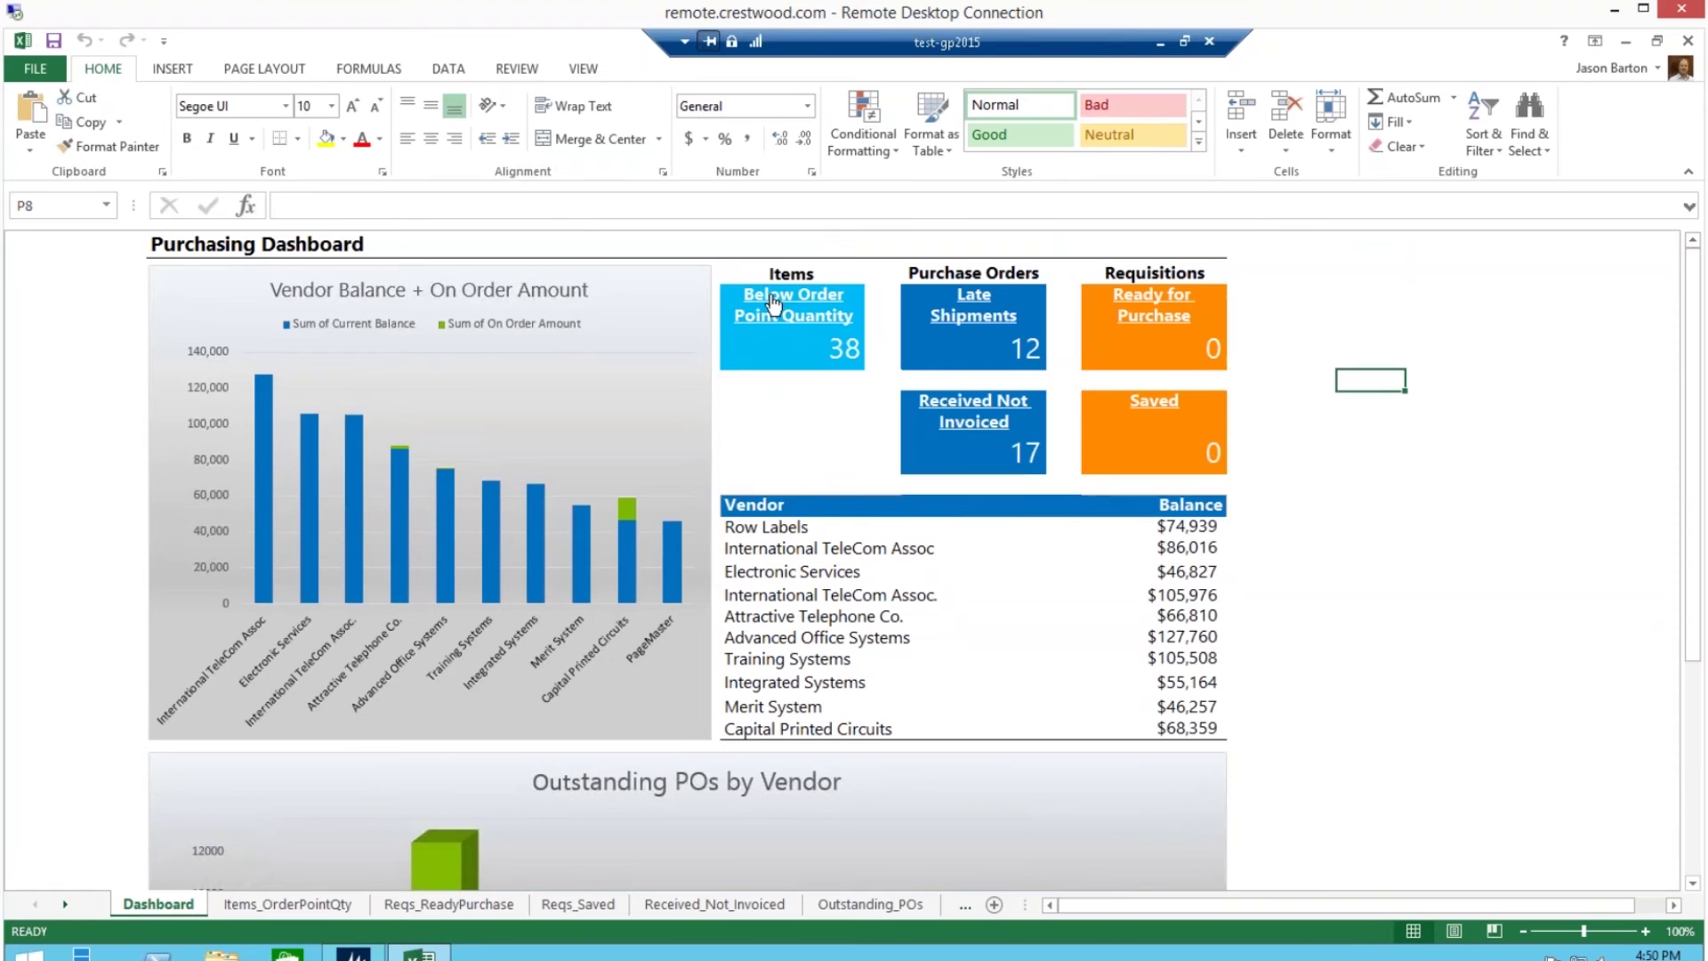
pyautogui.click(967, 302)
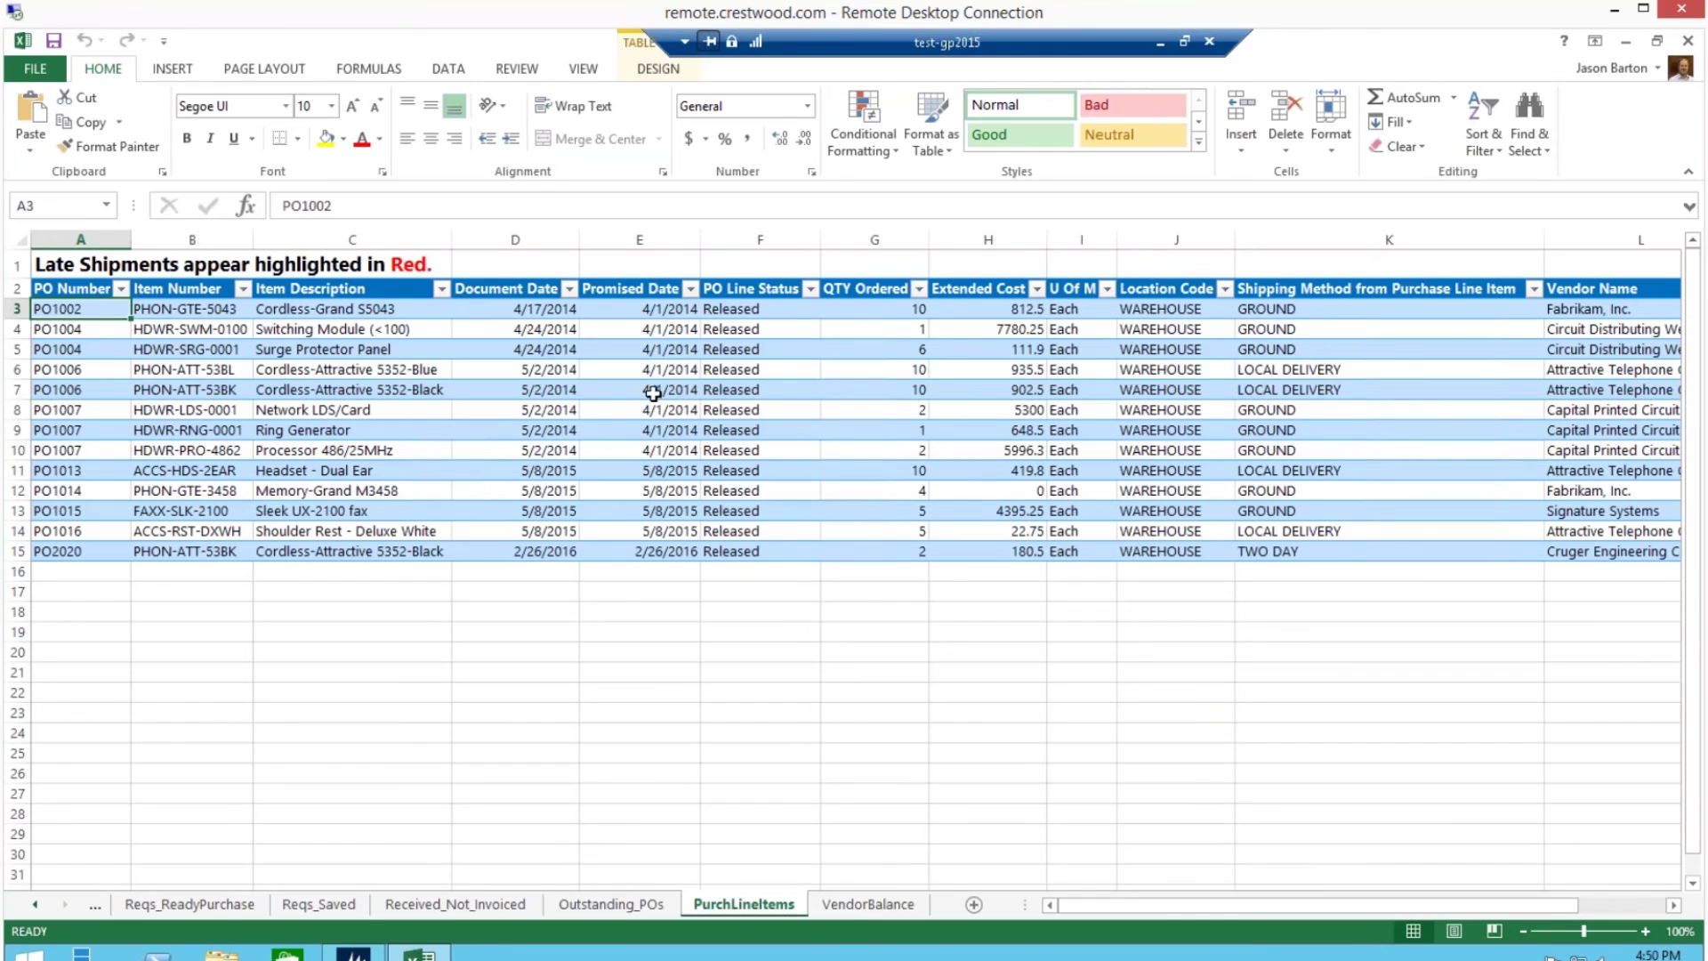
pyautogui.hotkey('alt', 'F4')
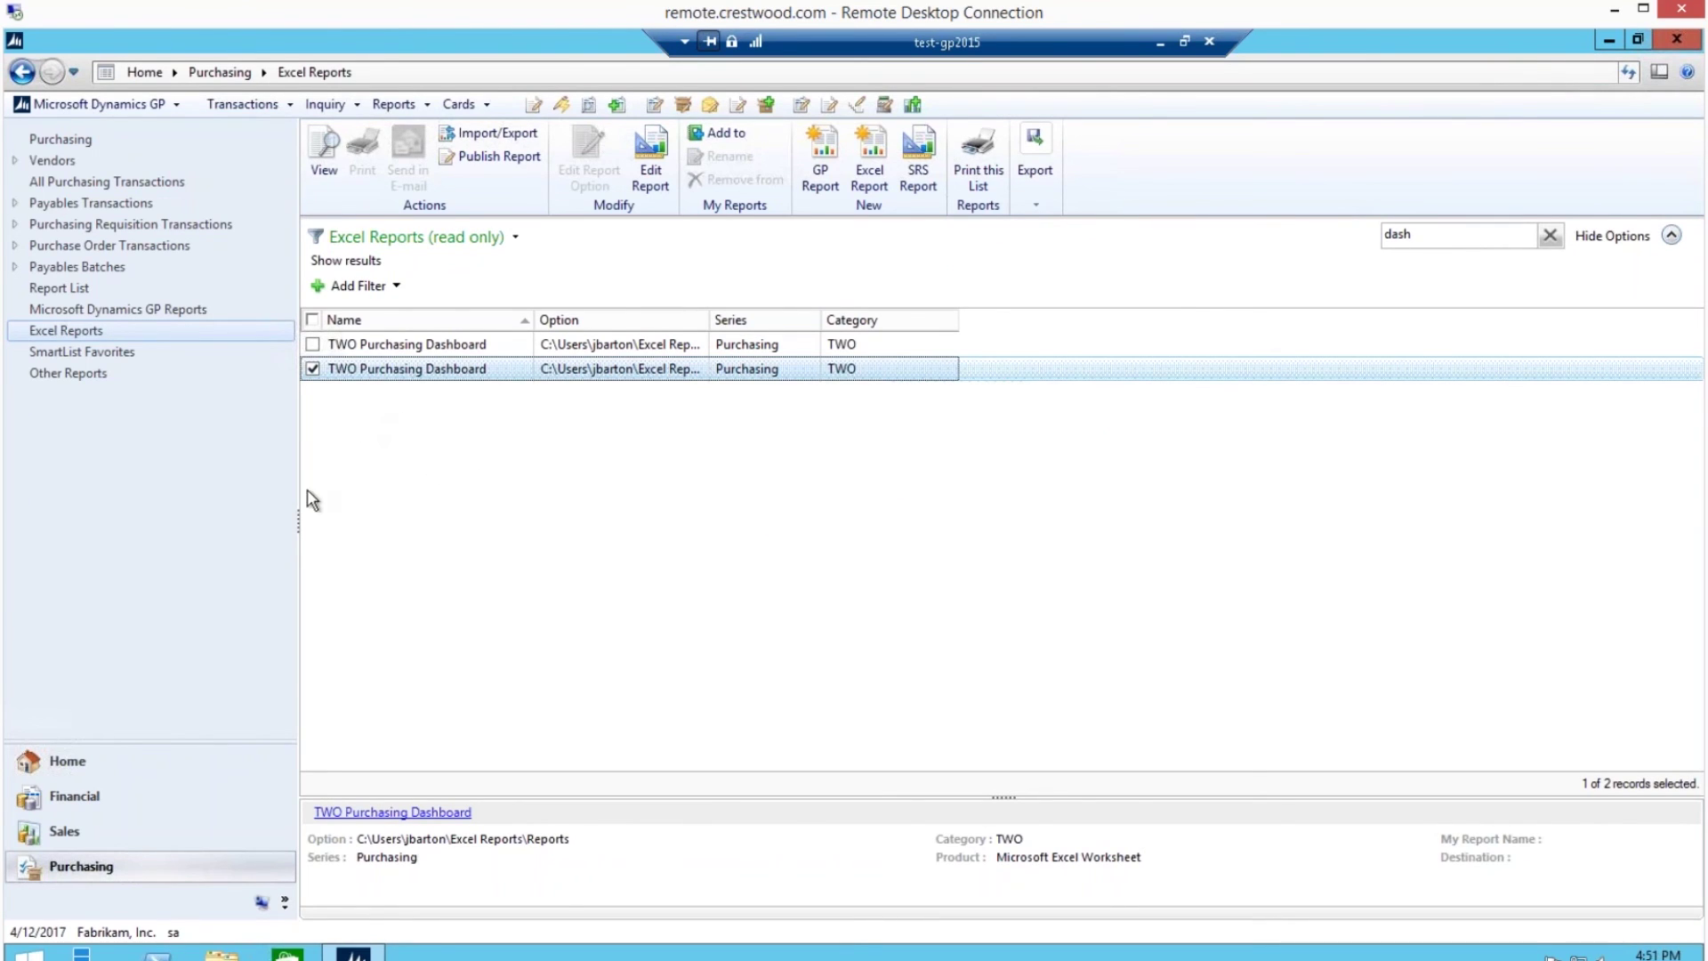
# Go to the GP Home page and launch TWO Sales Dashboard from the My Reports pane
pyautogui.click(108, 762)
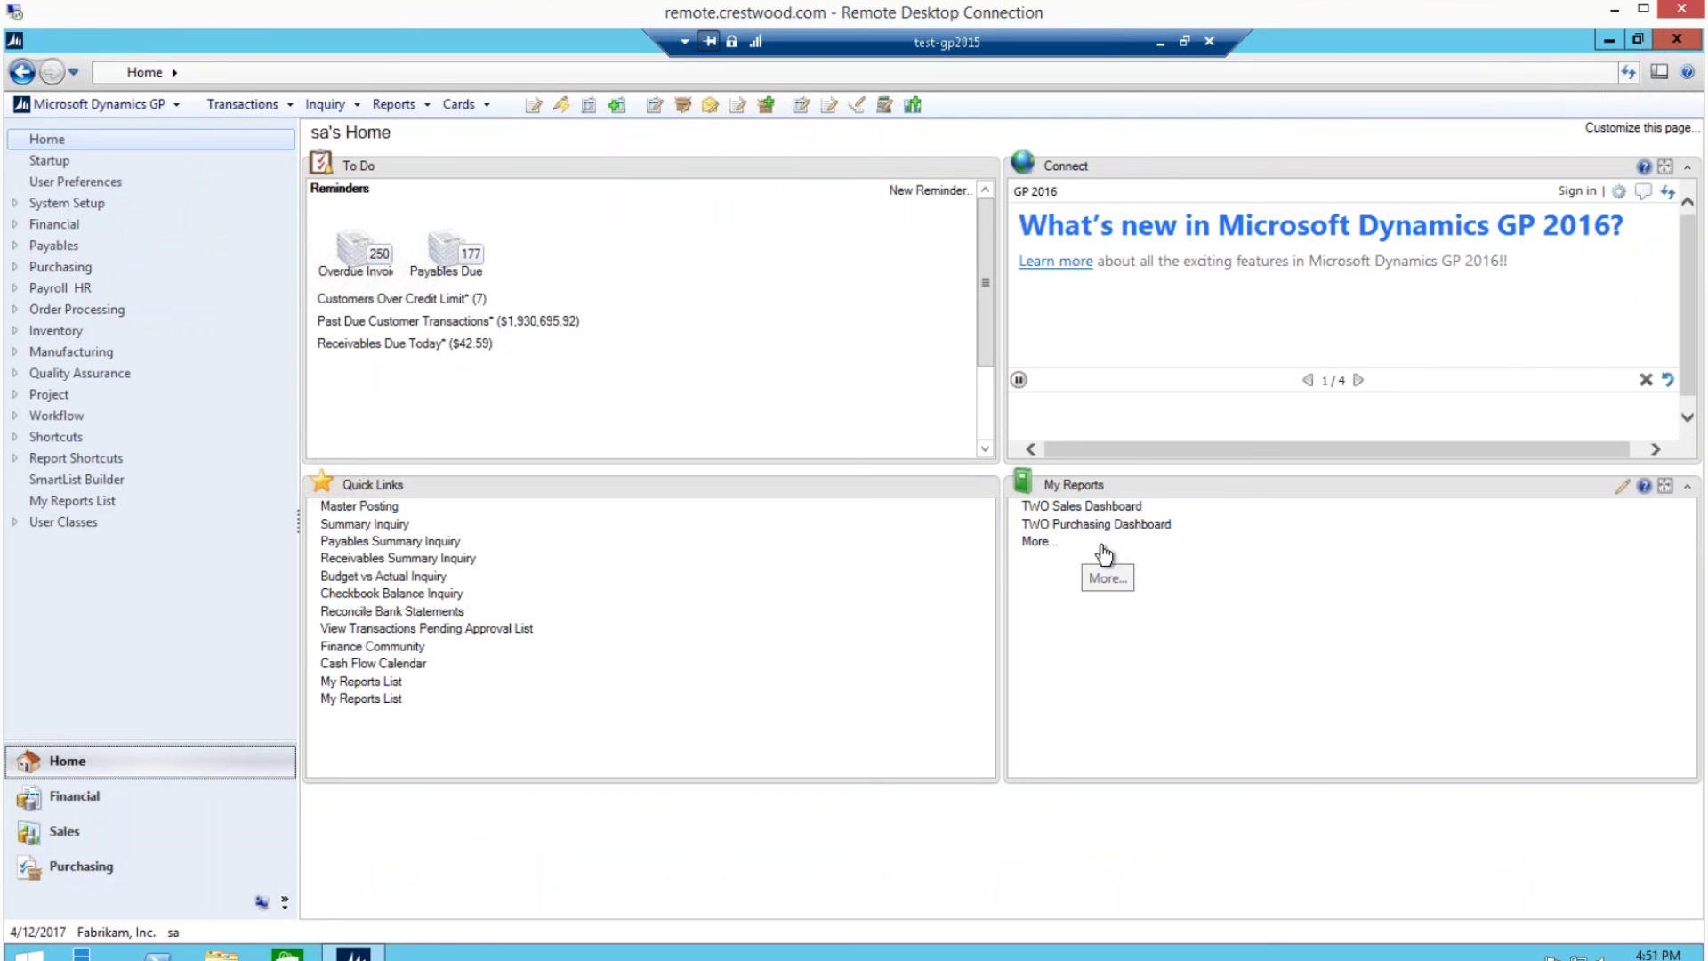
pyautogui.click(1056, 507)
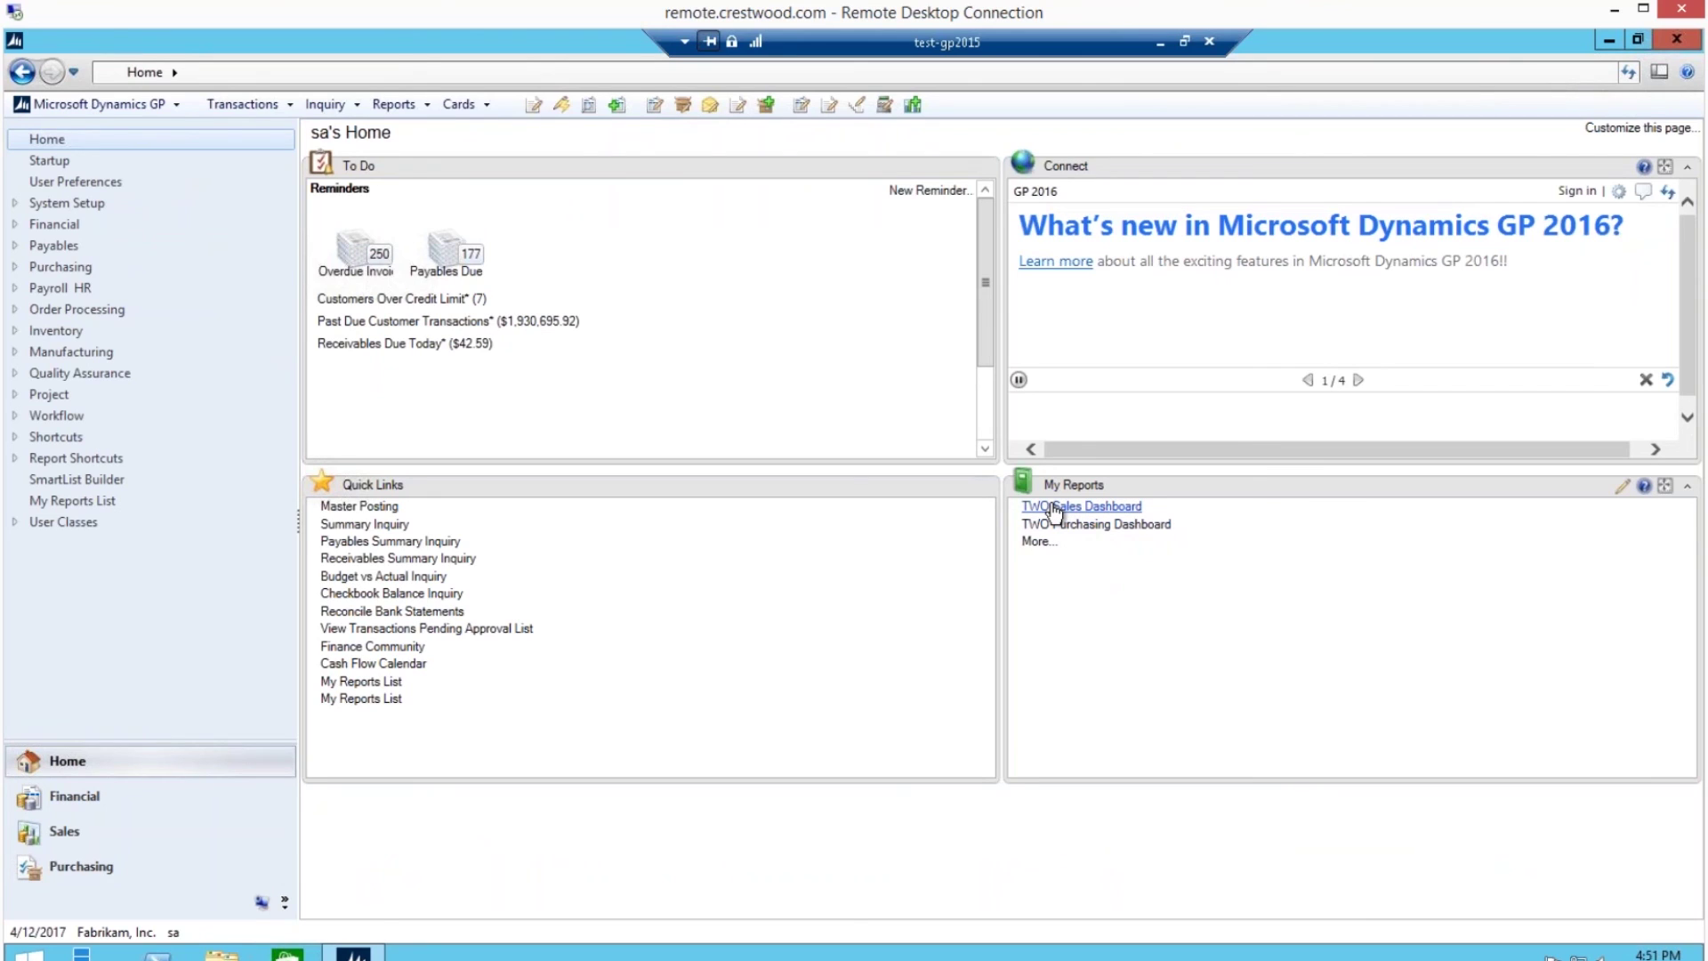